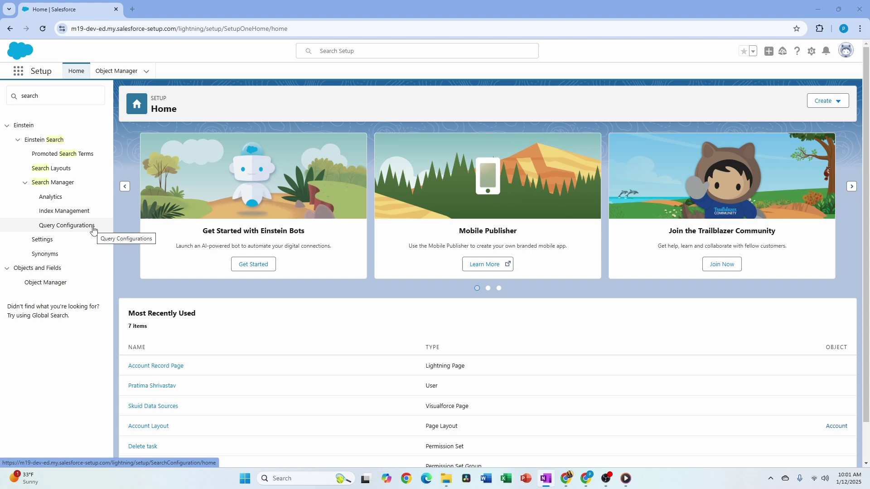
- Open the Query Configurations page of Search Manager
left_click(93, 227)
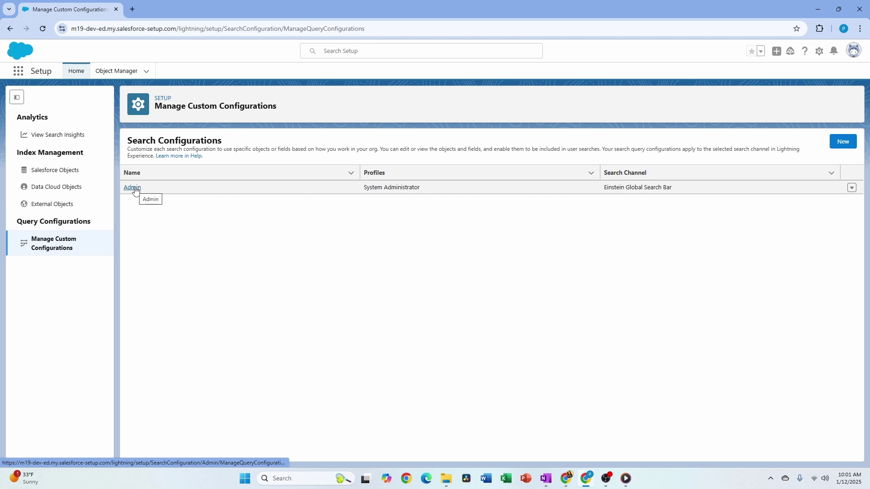
left_click(843, 141)
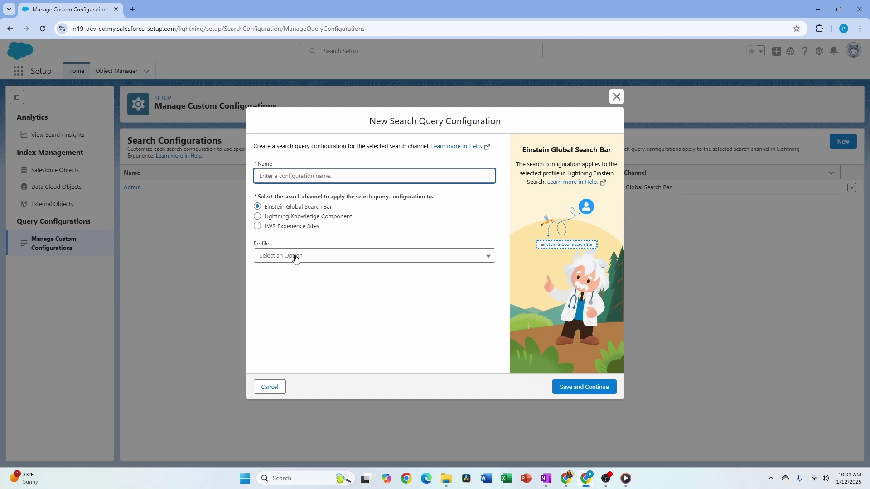
left_click(292, 256)
left_click(423, 226)
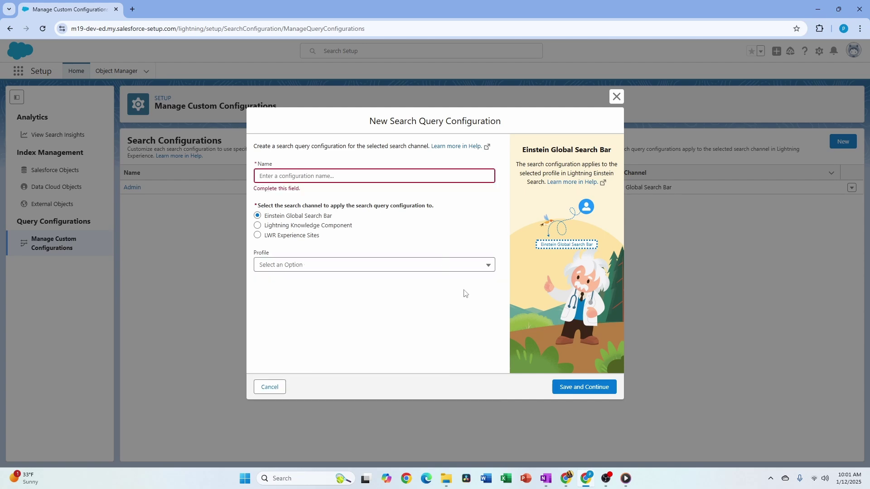
left_click(268, 389)
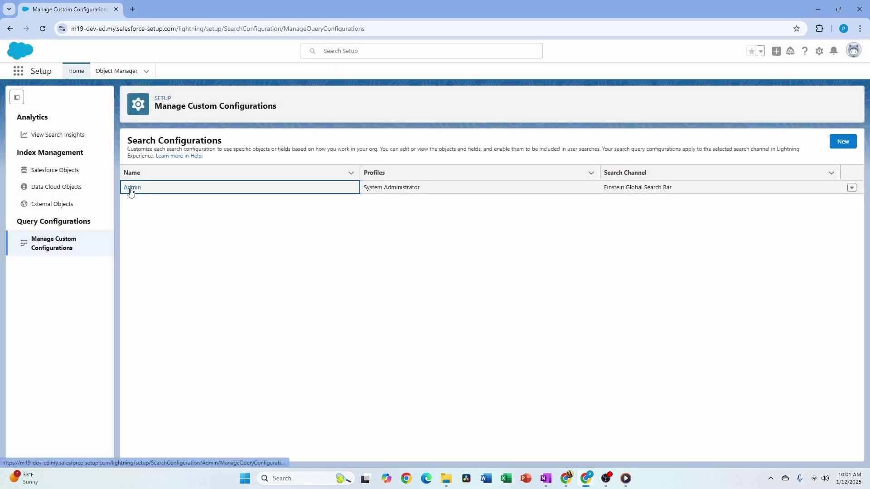
- Open the Admin search configuration and review the Account object's rules and filter settings
left_click(132, 187)
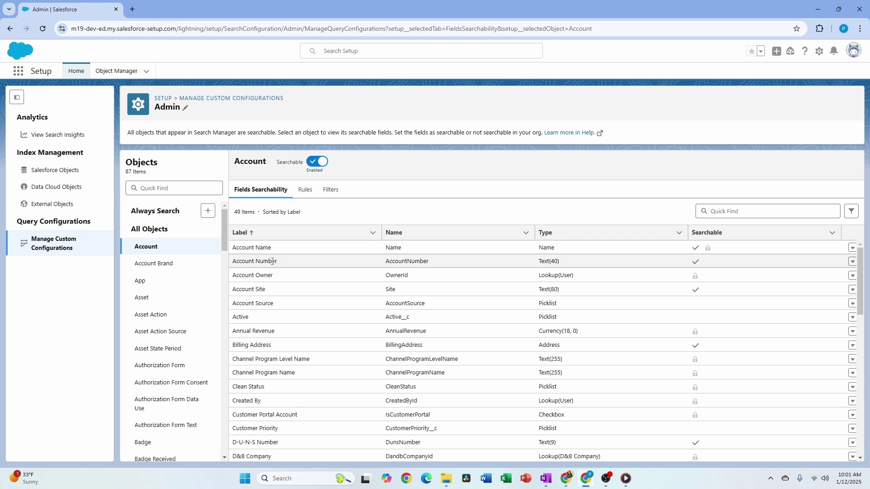
left_click(301, 190)
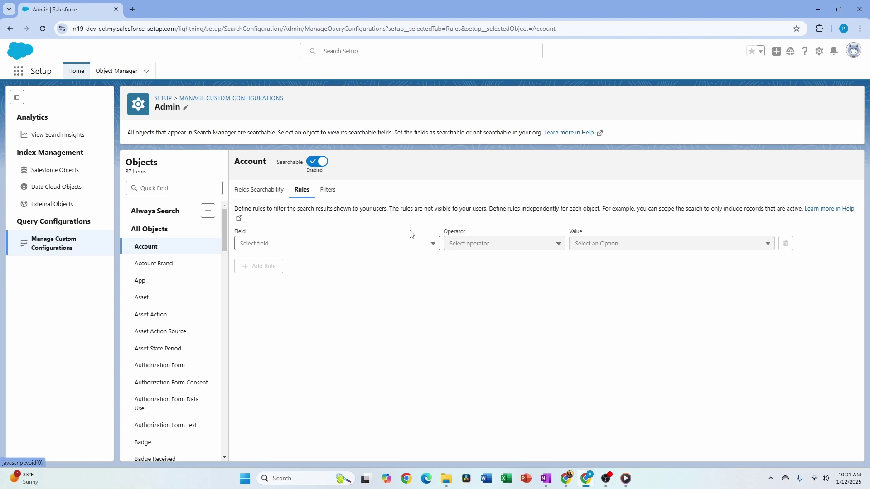
left_click(328, 191)
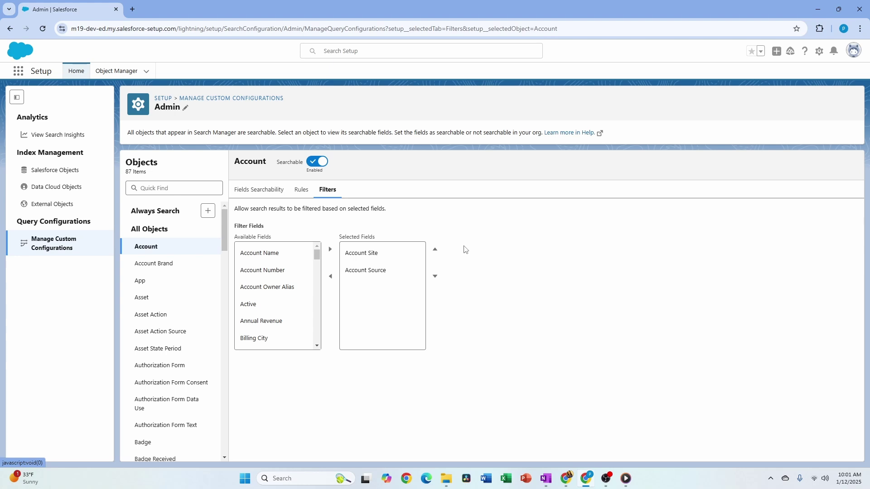
left_click_drag(234, 208, 423, 213)
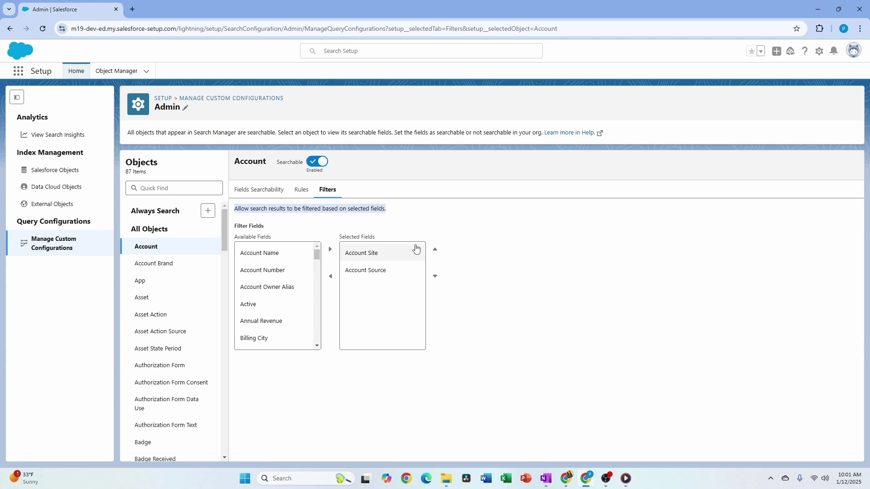
- Add the Active field to the Account object's selected filter fields in the Admin search configuration
left_click(267, 305)
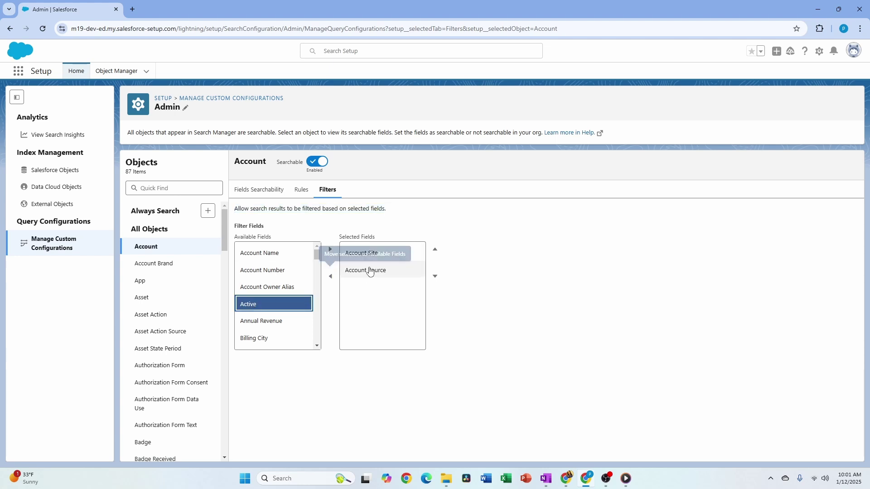
left_click(331, 249)
double_click(278, 208)
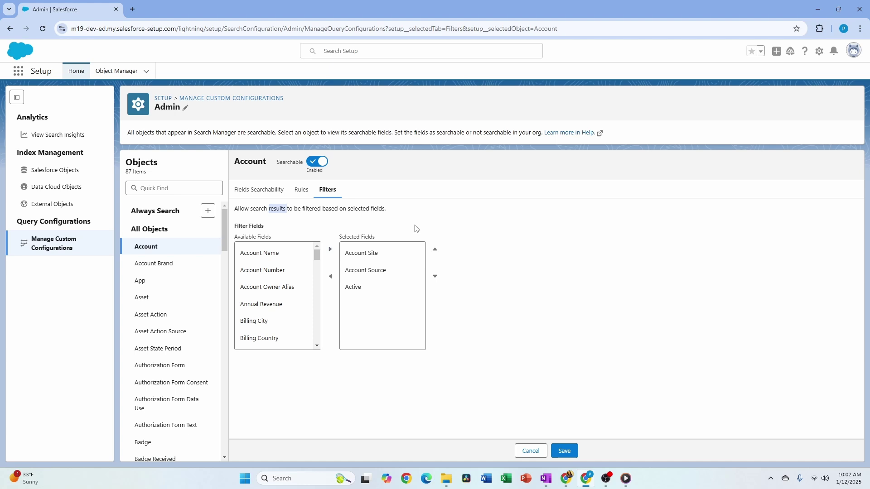
double_click(371, 210)
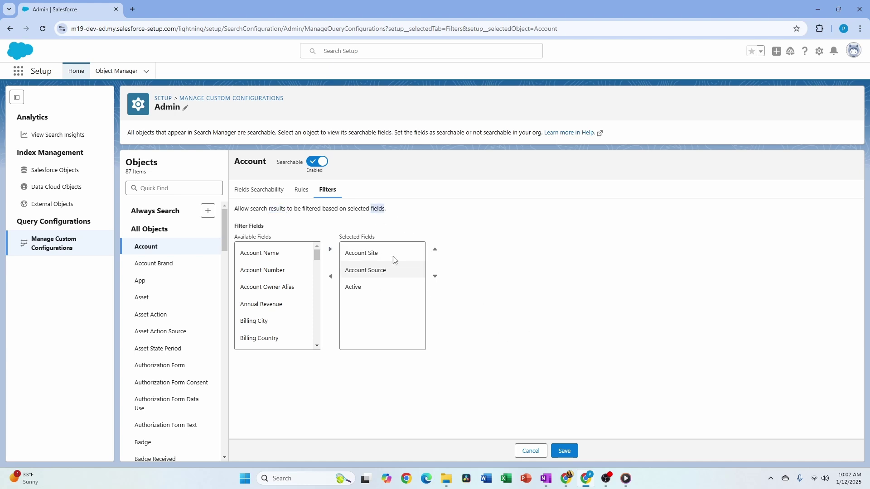
left_click(521, 311)
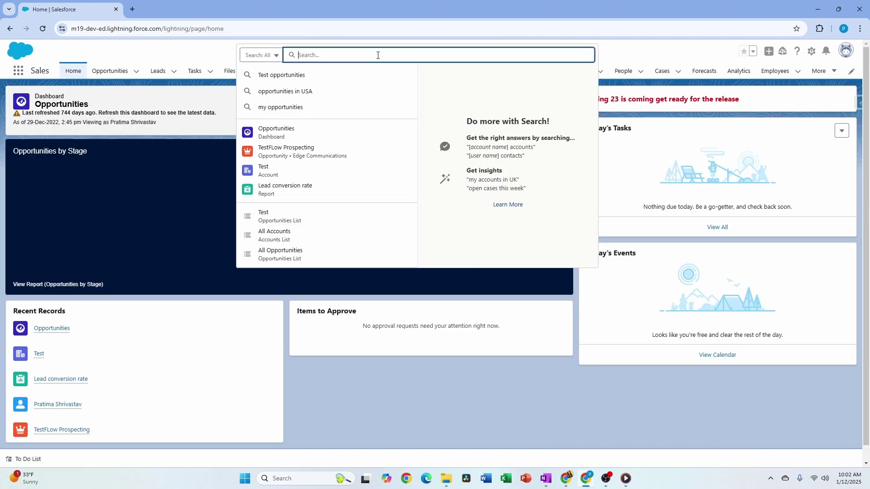
- Search all records for "test" and narrow the search results to Accounts
type("test")
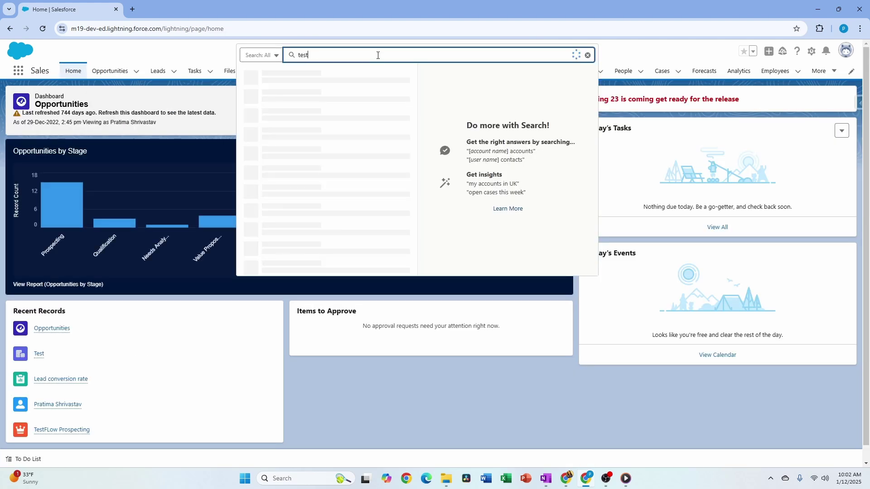
key("Return")
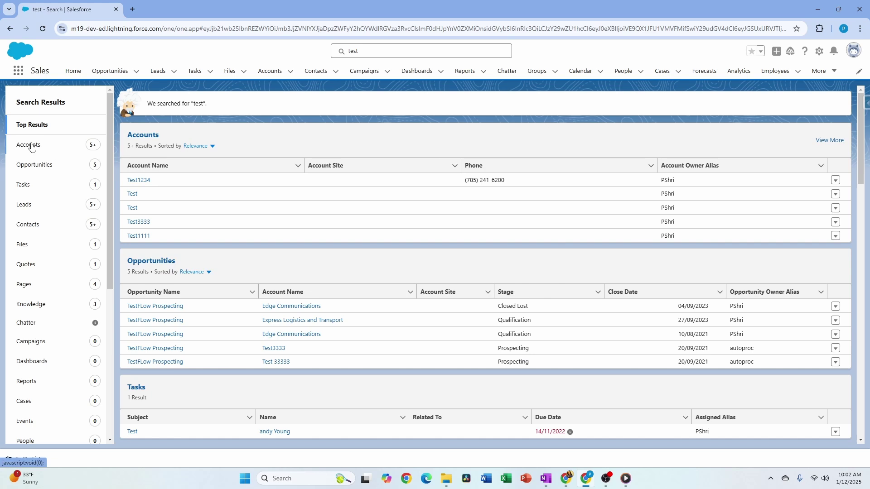
left_click(32, 145)
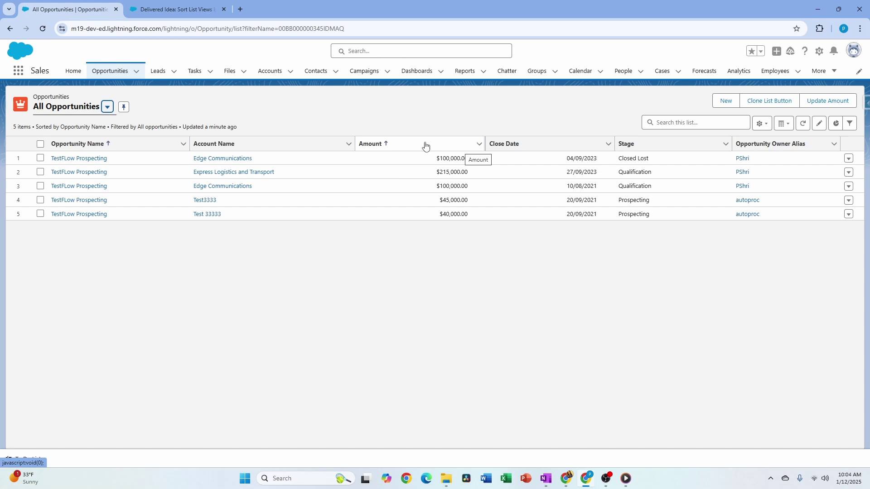
- Read the Spring '25 release note on sorting list views by multiple columns, including how to reset column sorting
left_click(183, 10)
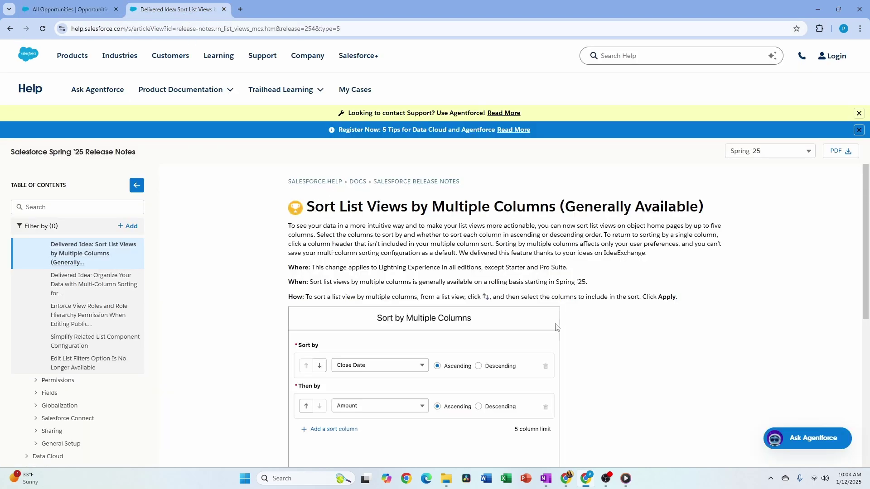
scroll(506, 359, "down", 1)
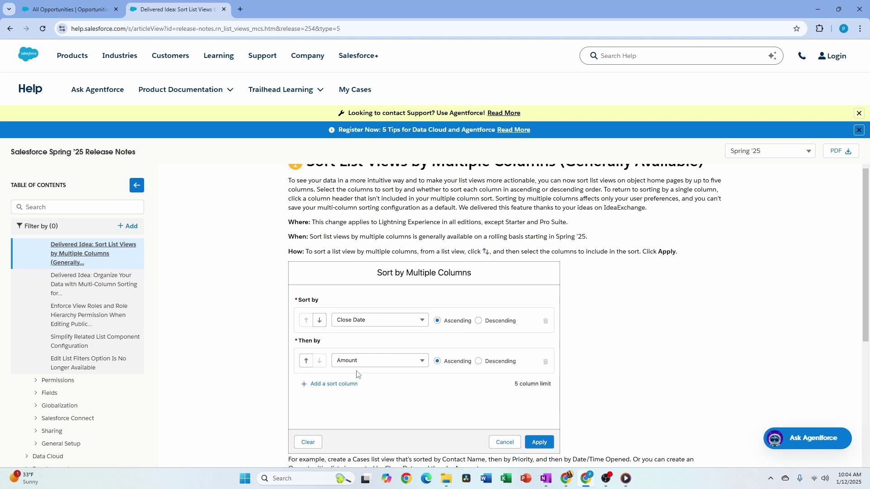
scroll(619, 402, "down", 2)
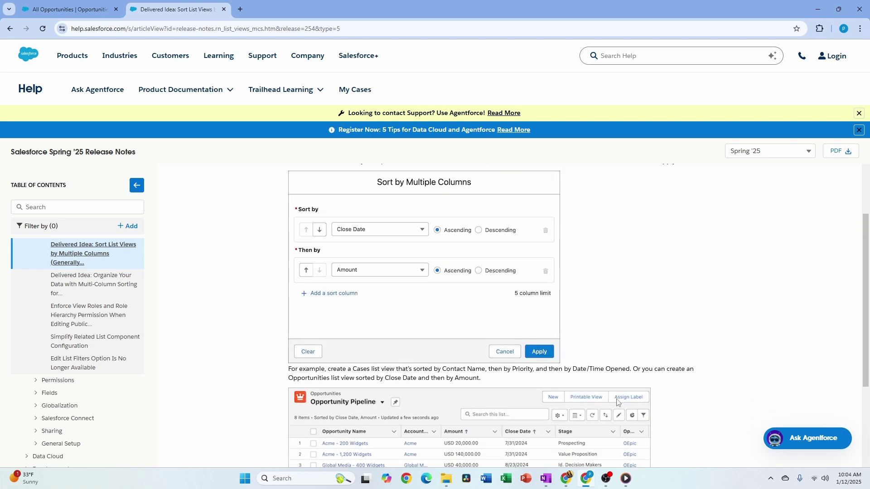
scroll(619, 402, "down", 3)
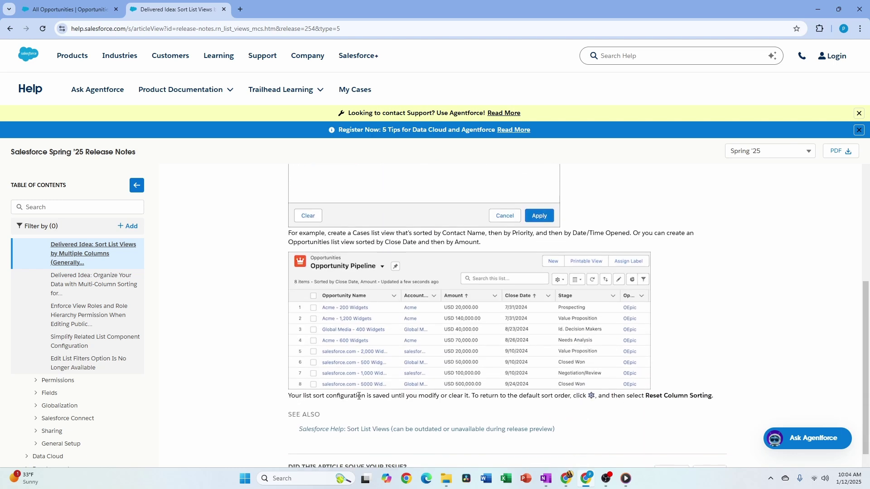
left_click_drag(286, 402, 728, 389)
triple_click(736, 397)
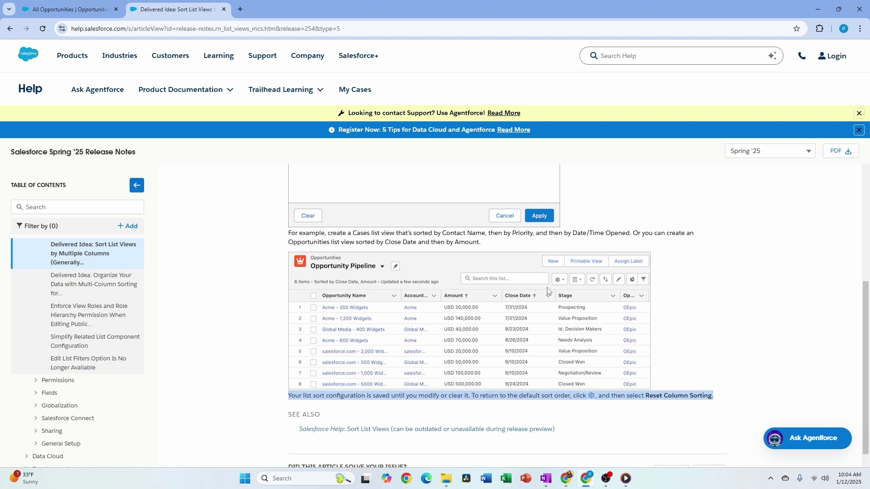
scroll(524, 310, "up", 3)
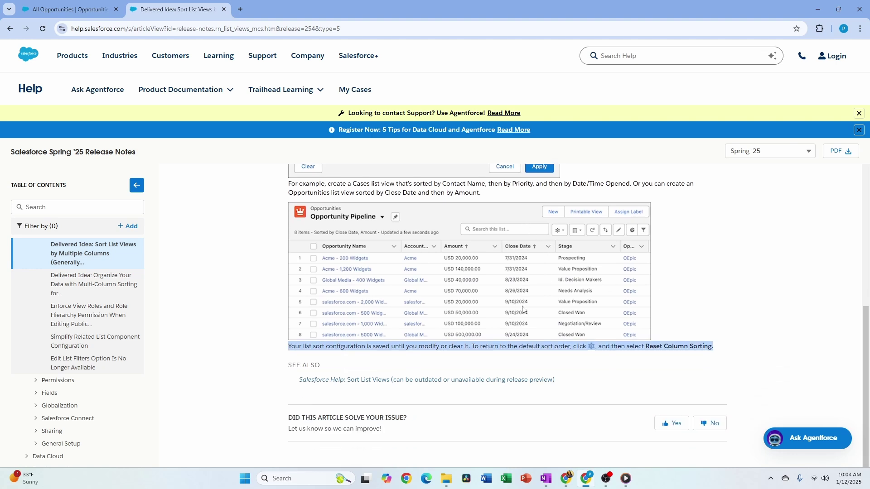
scroll(500, 303, "up", 2)
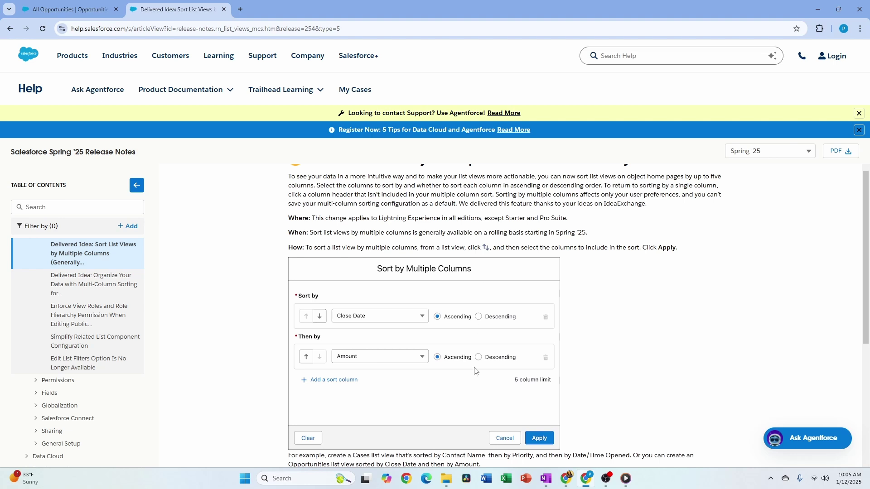
scroll(476, 372, "up", 1)
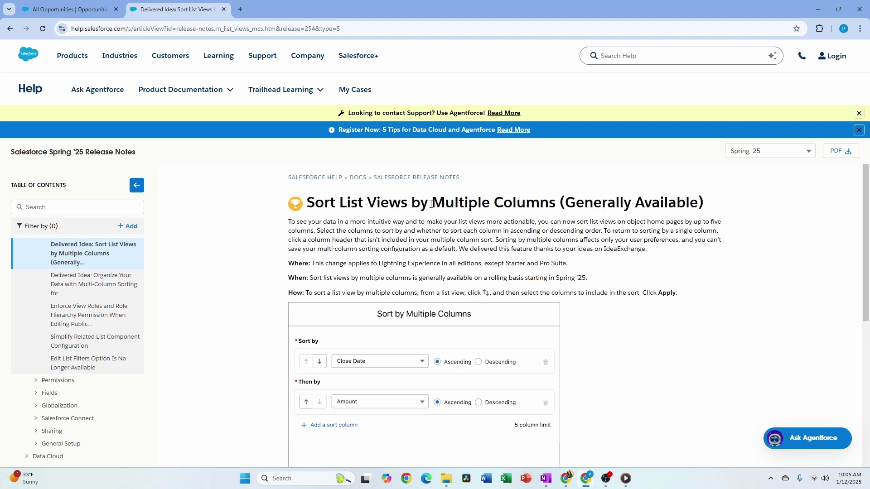
- Look through the List Views topics in the release notes' table of contents
scroll(91, 315, "up", 3)
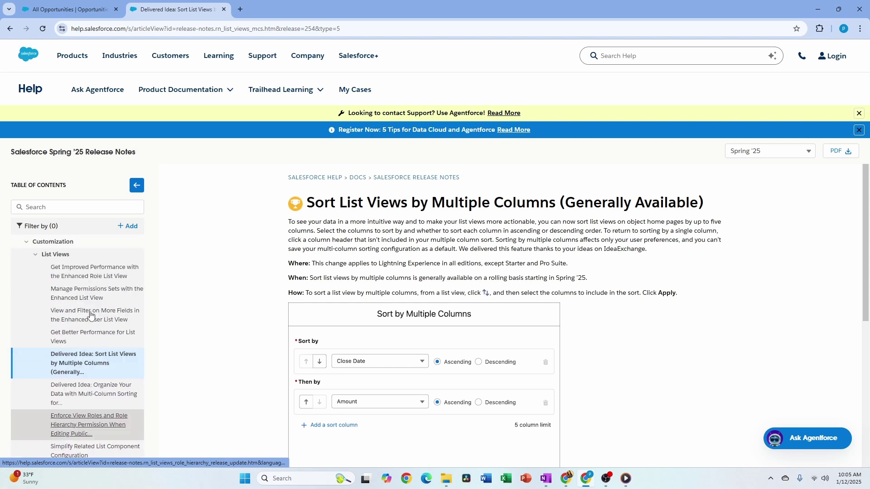
scroll(96, 290, "down", 1)
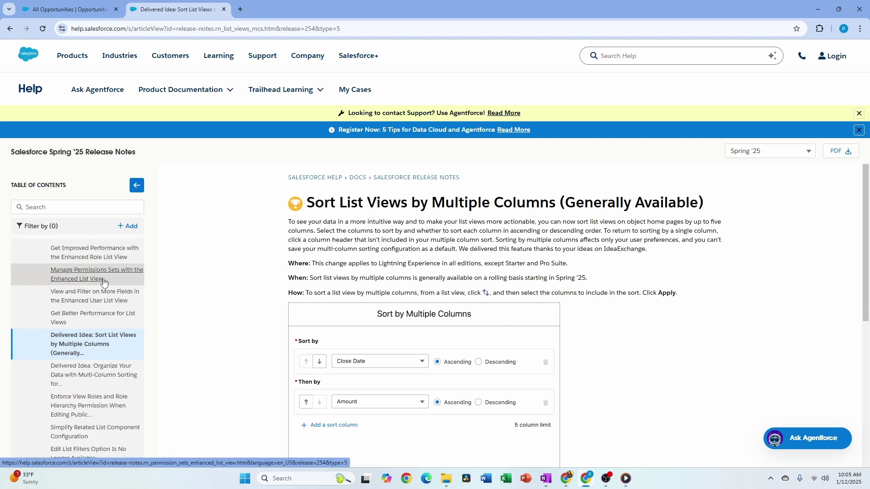
scroll(107, 299, "up", 3)
scroll(112, 335, "down", 4)
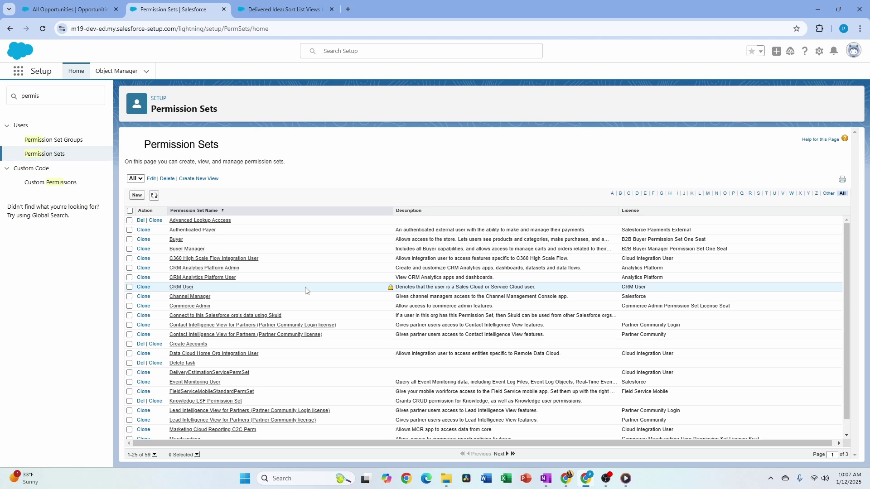
- Open the Accounts object settings of the Delete task permission set
left_click(184, 364)
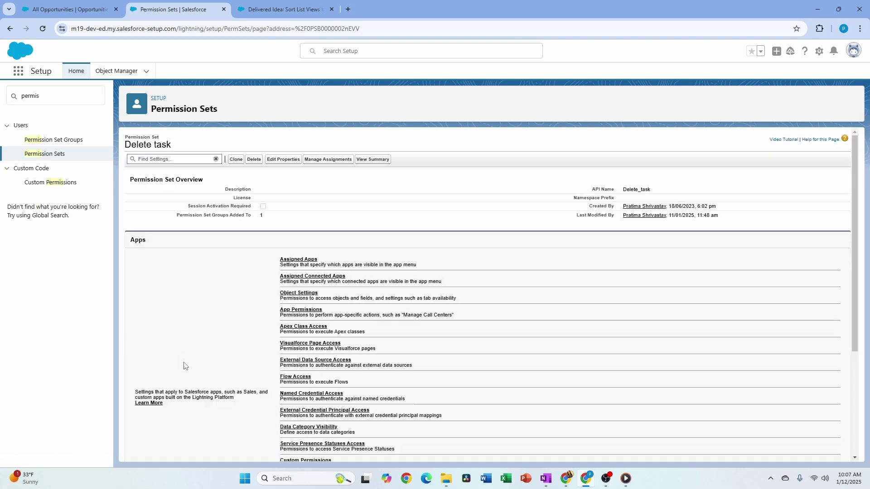
left_click(295, 297)
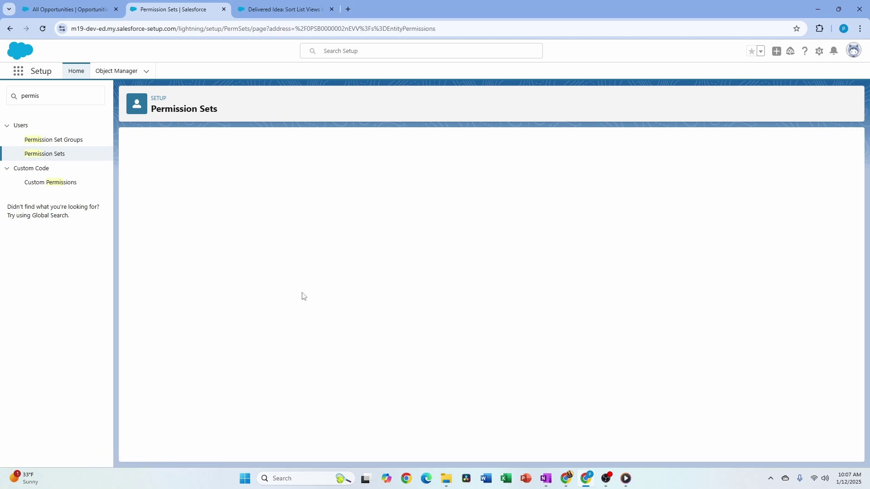
left_click(139, 225)
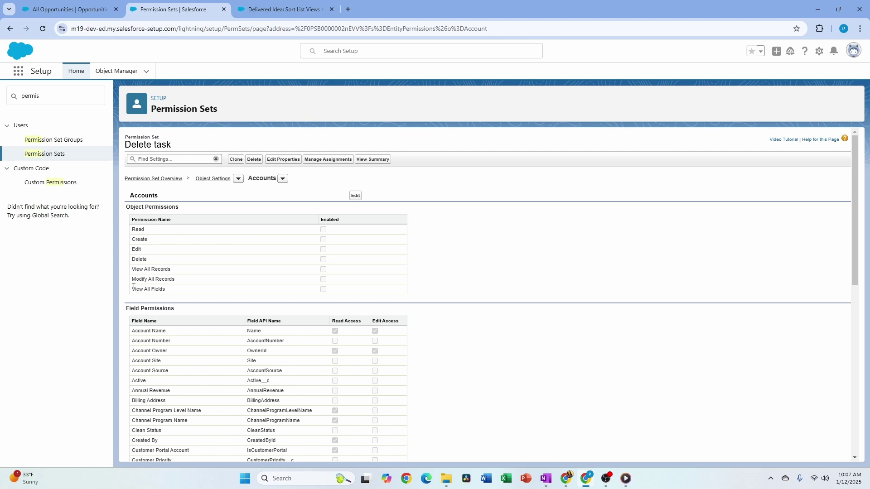
- Examine the View All Fields, View All Records and Modify All Records permissions listed for Accounts
left_click_drag(131, 292, 194, 293)
left_click(157, 289)
double_click(158, 288)
left_click(140, 272)
left_click_drag(130, 270, 185, 283)
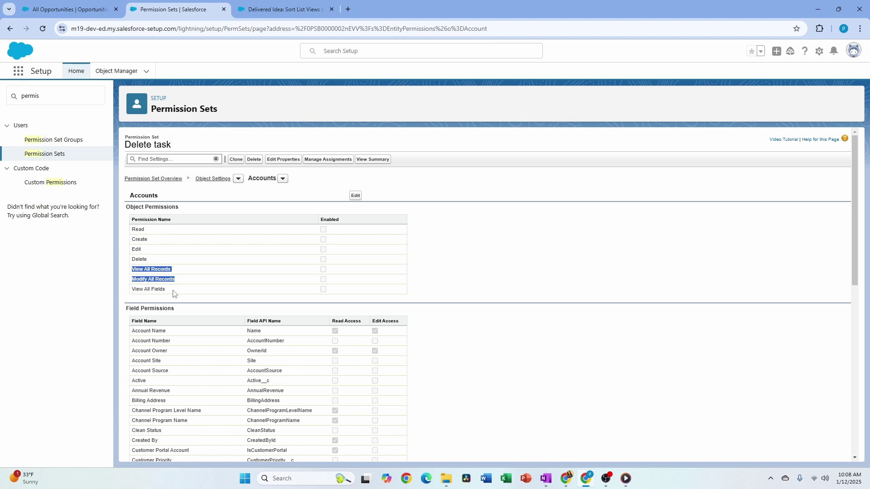
left_click(170, 268, "shift")
- View the Delete task permission set's summary, checking its object permissions and field permissions
left_click(160, 181)
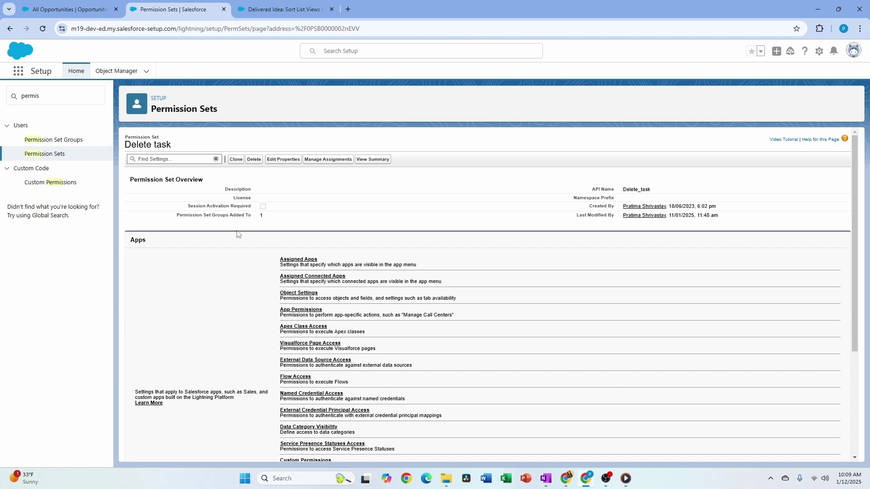
left_click(372, 159)
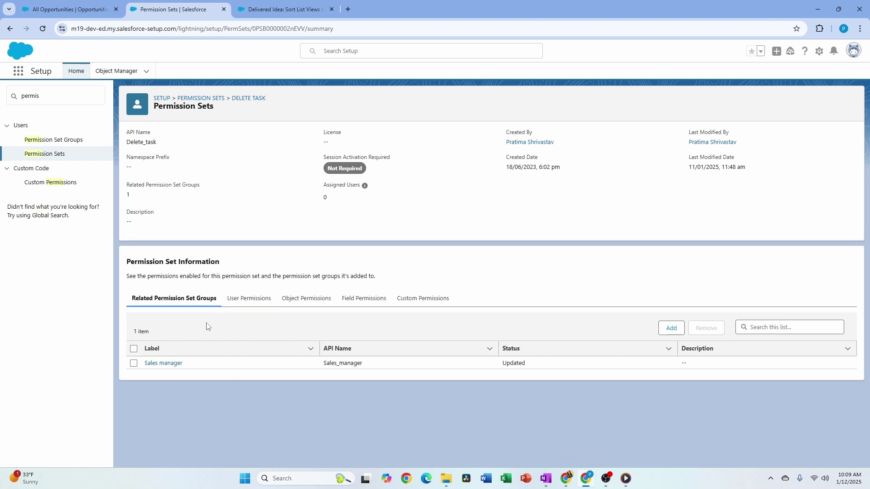
left_click(307, 301)
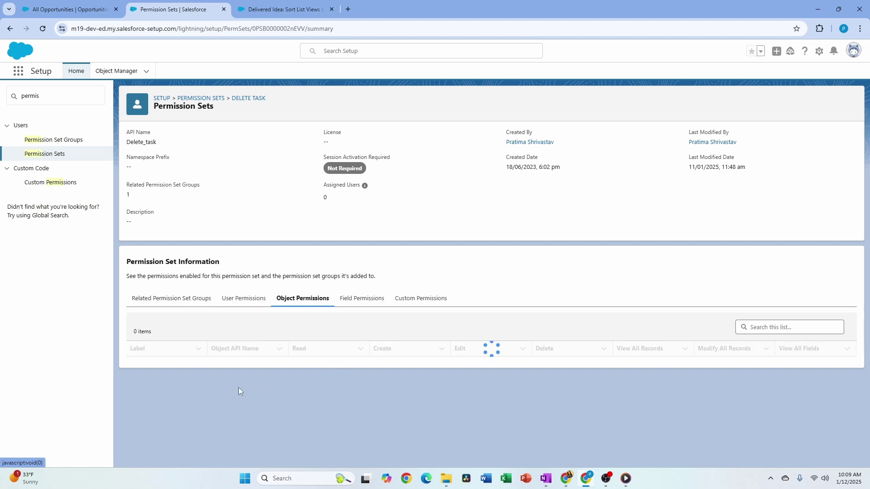
scroll(281, 372, "down", 1)
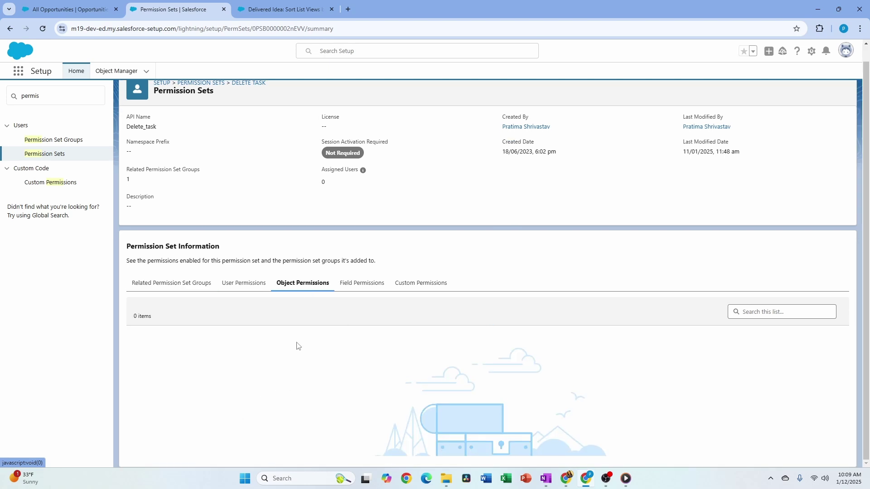
left_click(361, 284)
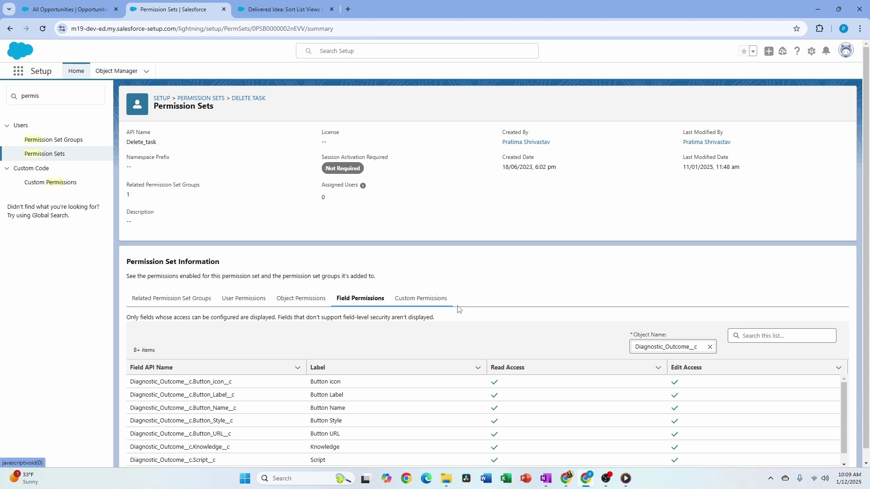
- Check the permission set's custom permissions and remove its View Roles and Role Hierarchy and View Setup and Configuration user permissions
left_click(438, 301)
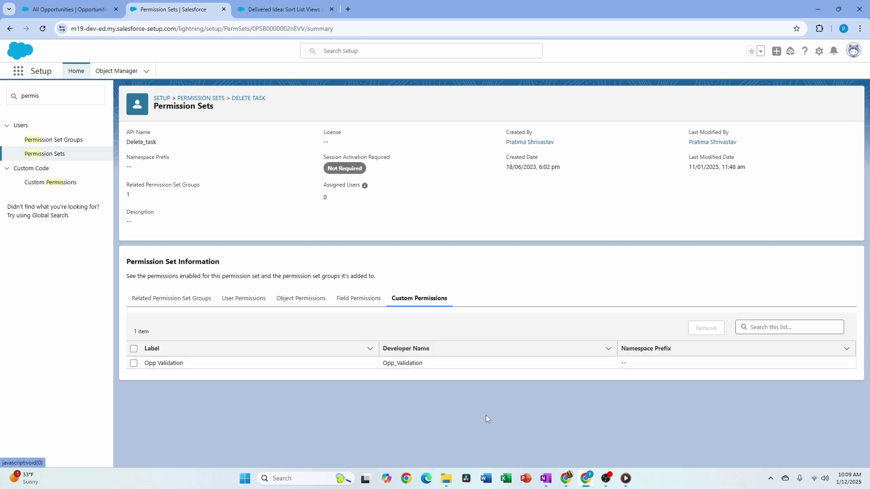
left_click(244, 302)
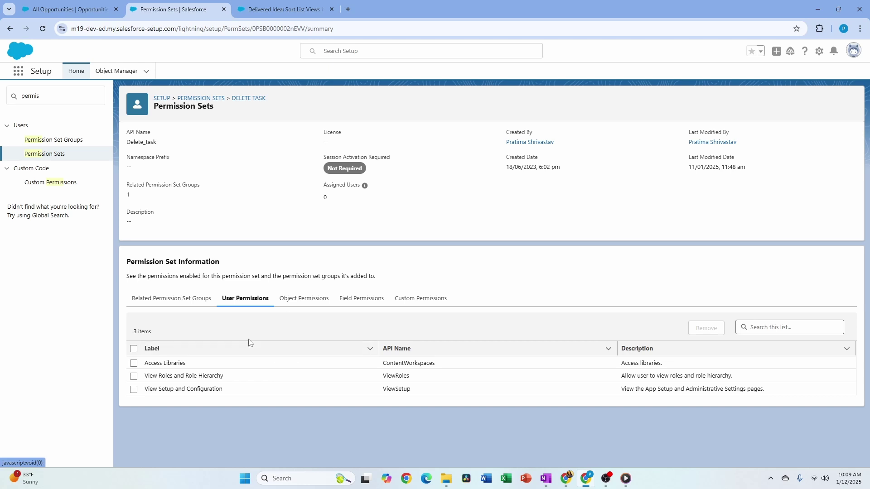
left_click(134, 363)
left_click(134, 376)
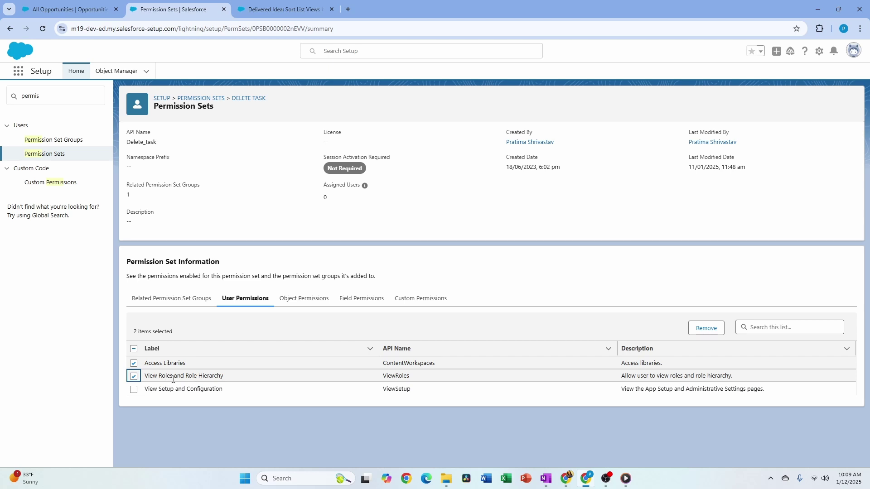
left_click(133, 363)
left_click(134, 389)
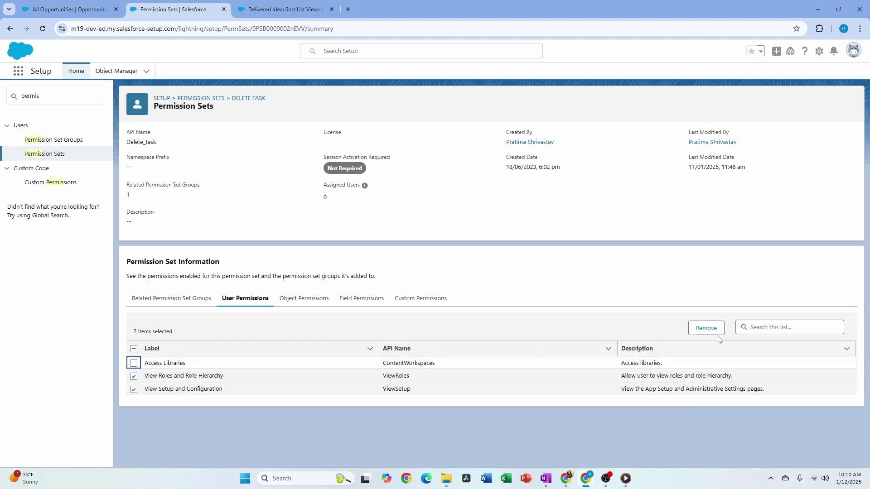
left_click(707, 328)
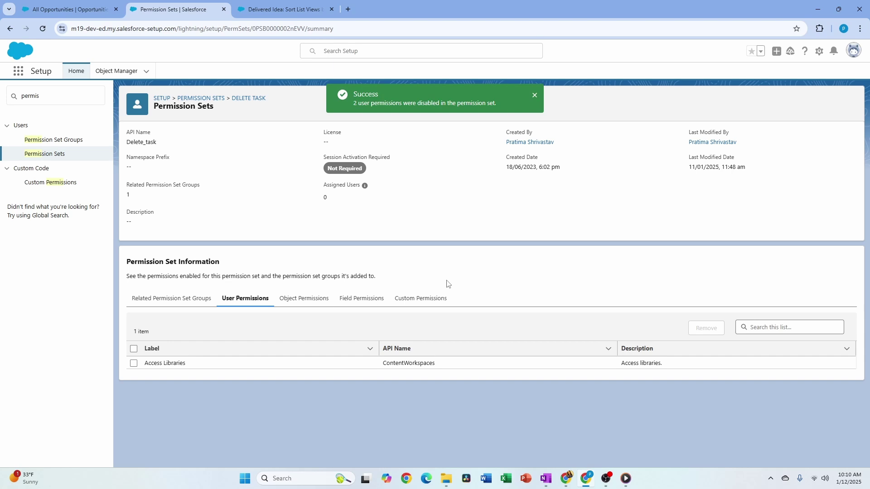
- Search Setup for the user by name and open that user's access summary
left_click(421, 50)
type("pratima")
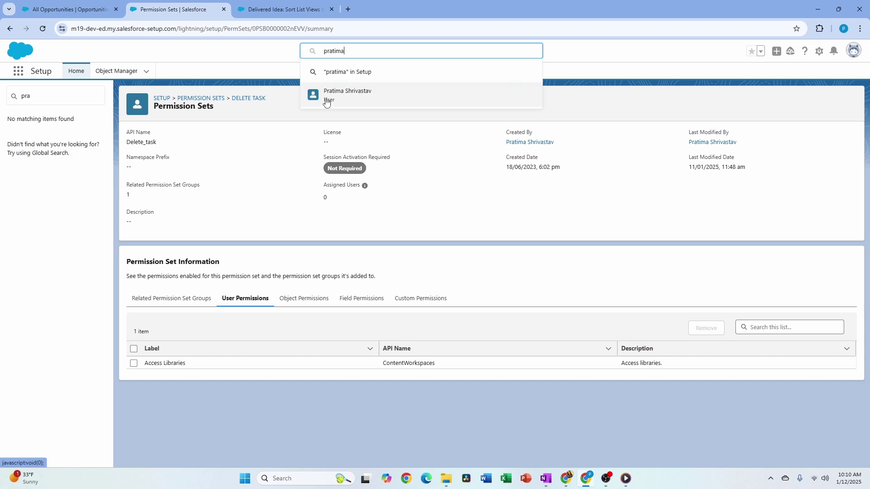
left_click(360, 100)
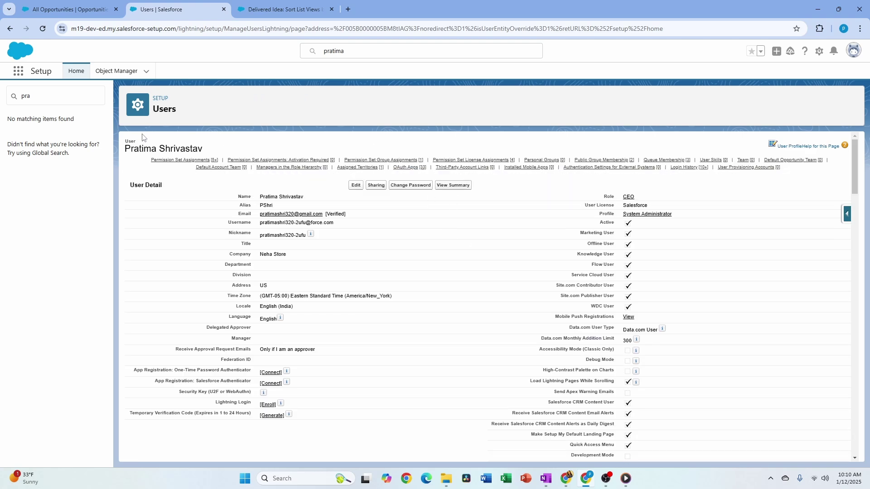
left_click(455, 187)
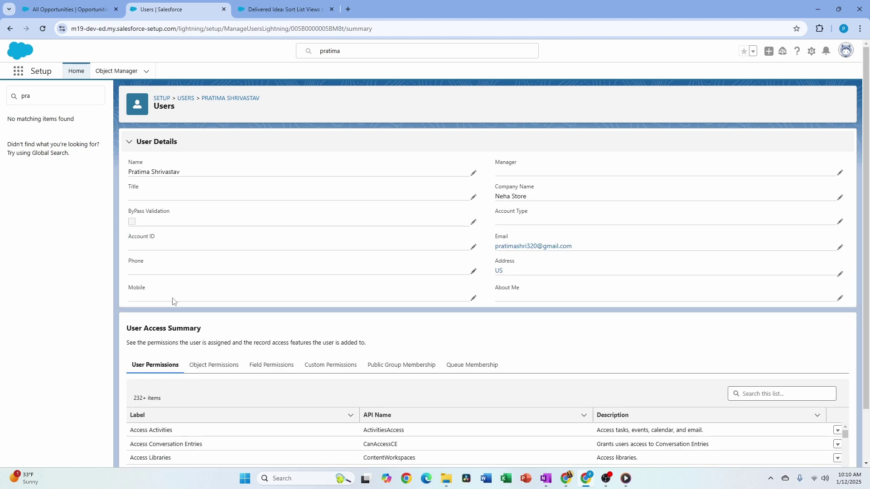
- Look through the user permissions and object permissions in the User Access Summary
scroll(353, 346, "down", 1)
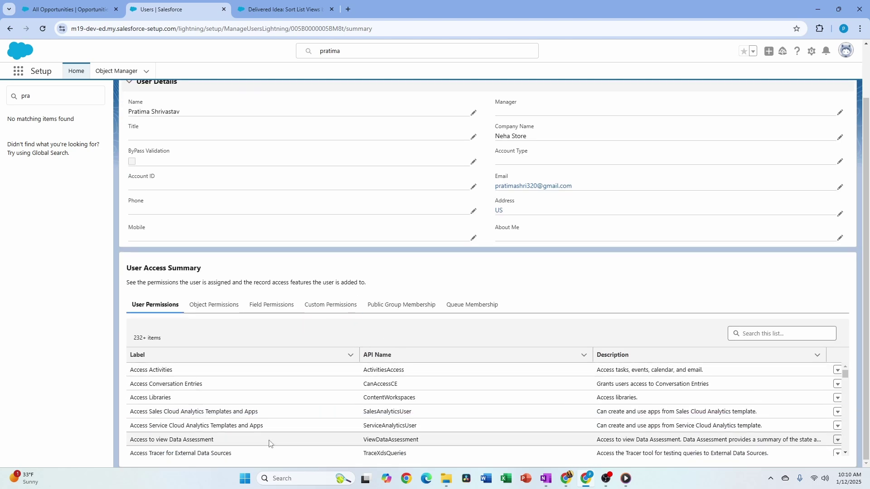
scroll(278, 410, "up", 1)
scroll(278, 410, "down", 1)
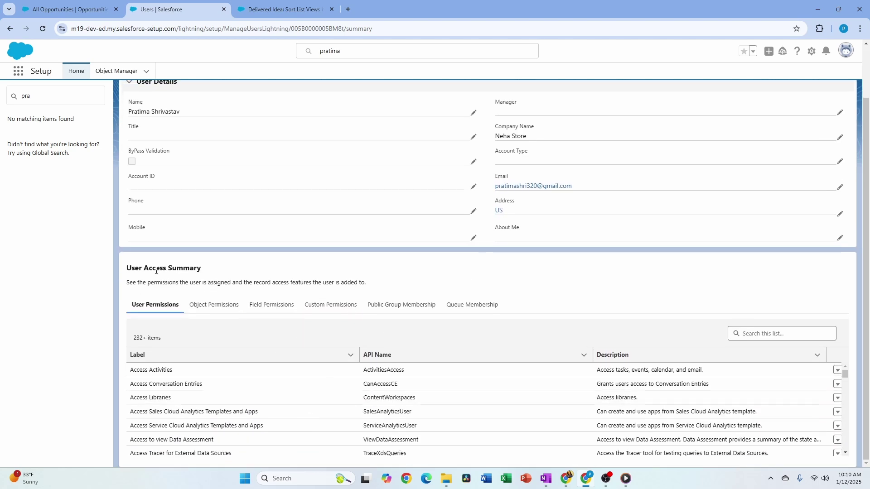
left_click(196, 305)
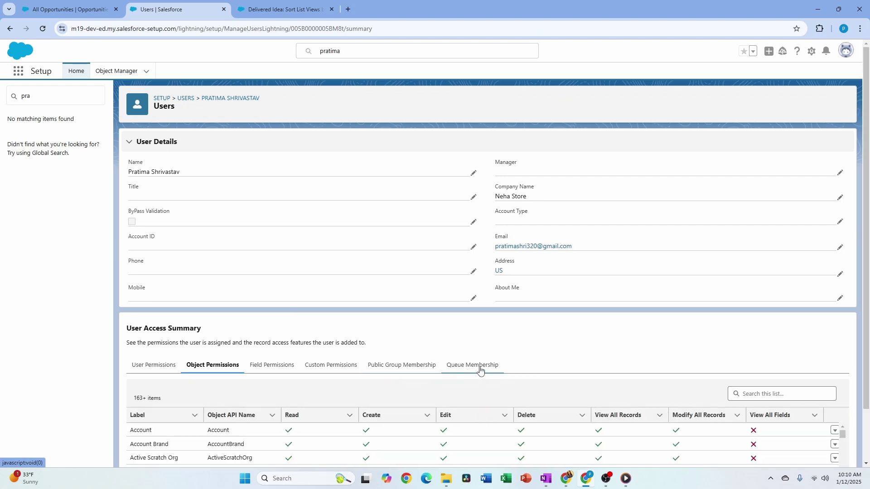
scroll(362, 410, "down", 1)
scroll(398, 420, "down", 3)
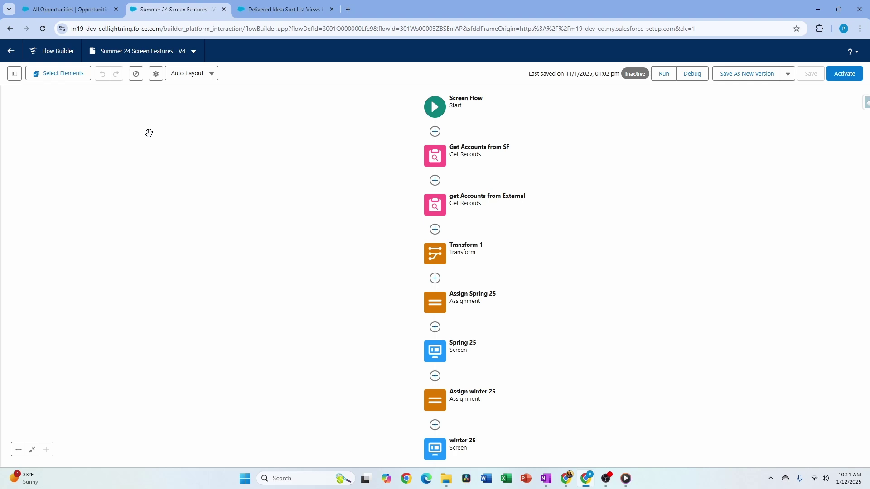
- Check the versions of the Summer 24 Screen Features flow and read the Select Screen Actions section of its Spring 25 screen
left_click(101, 51)
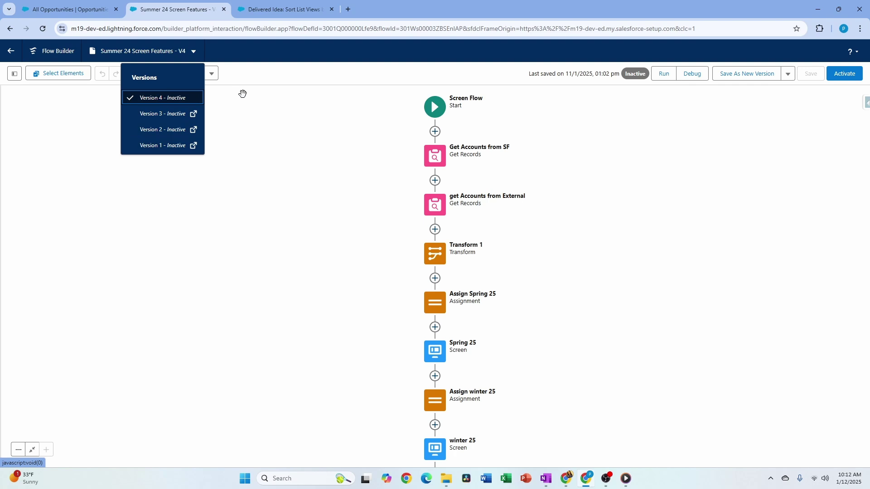
left_click(244, 119)
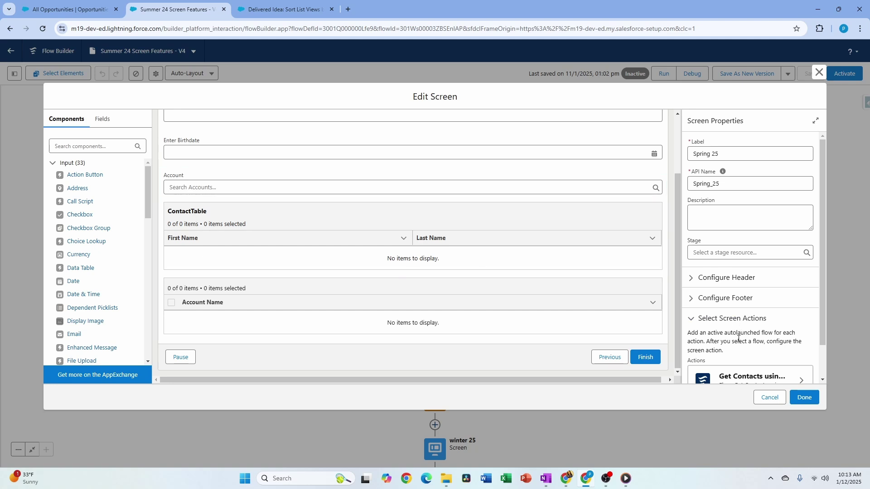
scroll(741, 343, "down", 1)
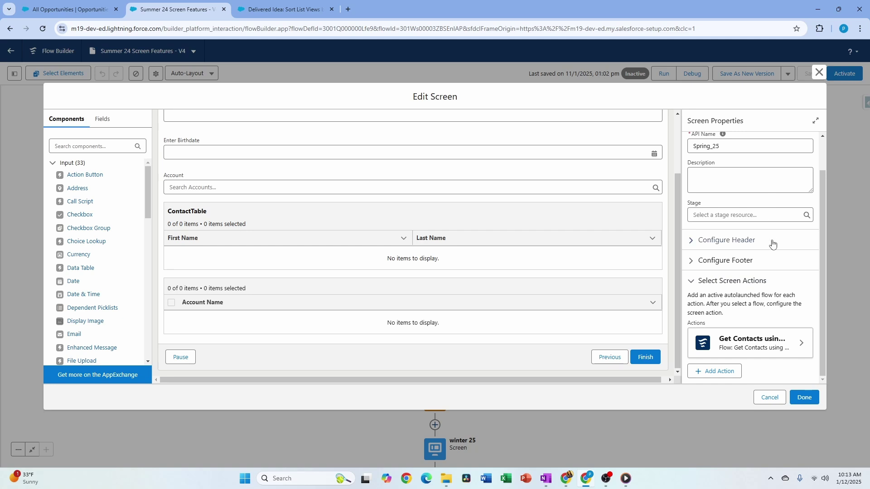
scroll(770, 244, "up", 1)
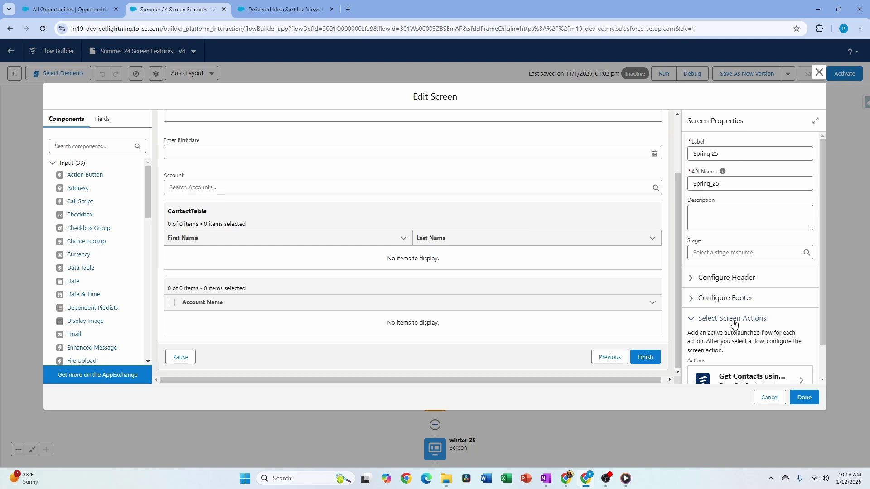
scroll(735, 324, "down", 1)
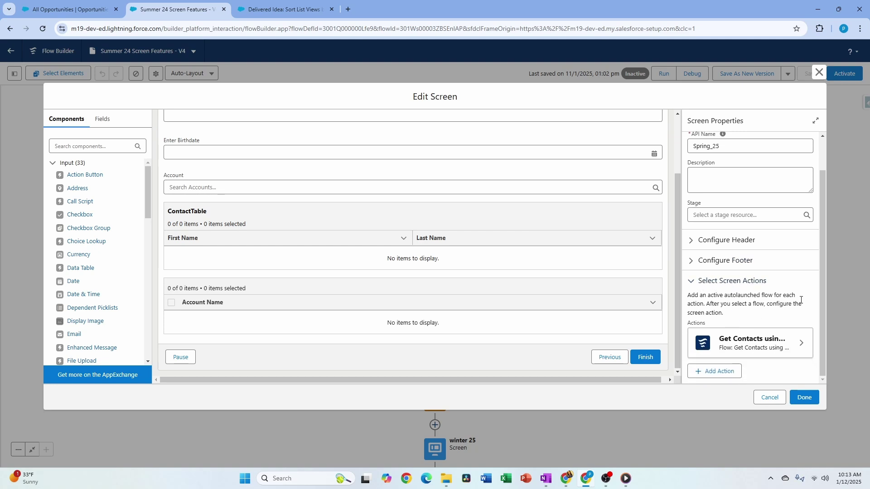
left_click_drag(687, 295, 803, 316)
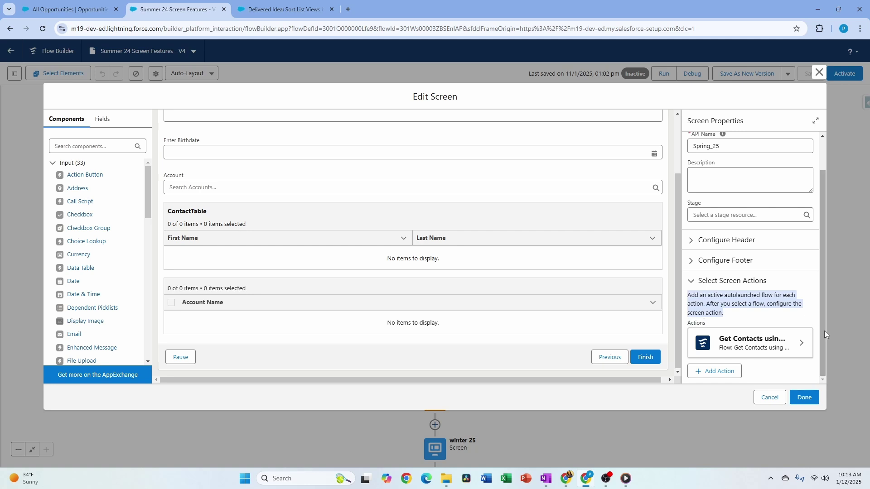
- Add a screen action to the Spring 25 screen using the Get Contacts using AccountId flow
left_click(718, 372)
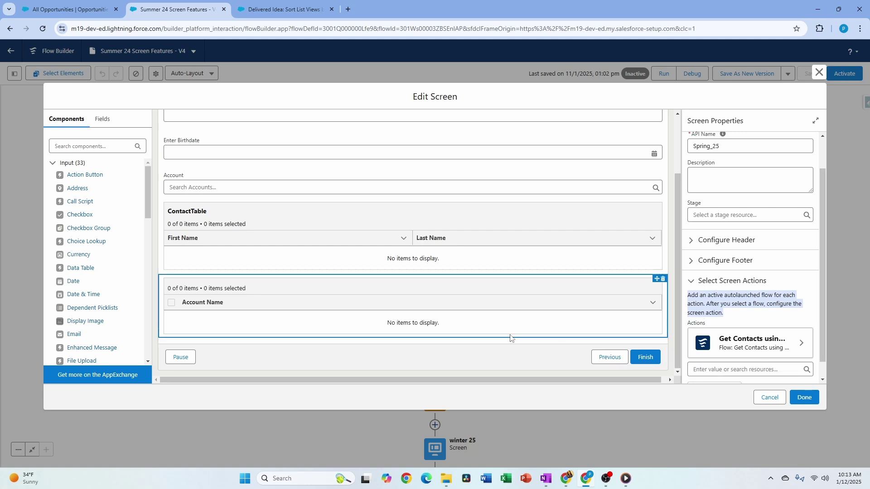
scroll(707, 351, "down", 1)
left_click(737, 346)
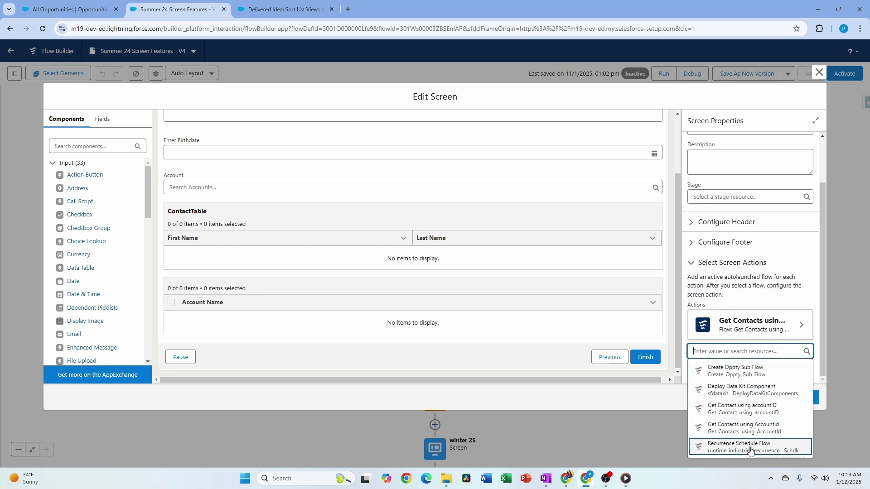
left_click(755, 431)
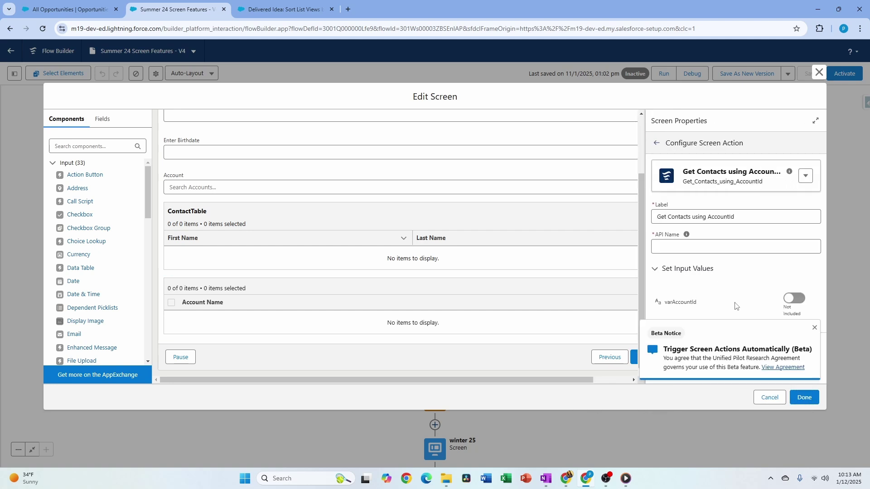
- Include the varAccountId input in the new screen action and browse the screen actions and screen components available as its value
left_click(794, 299)
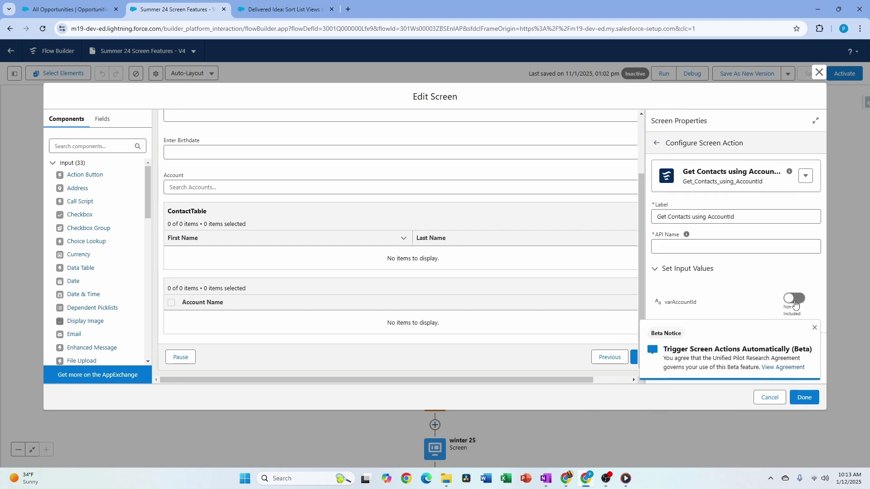
left_click(814, 328)
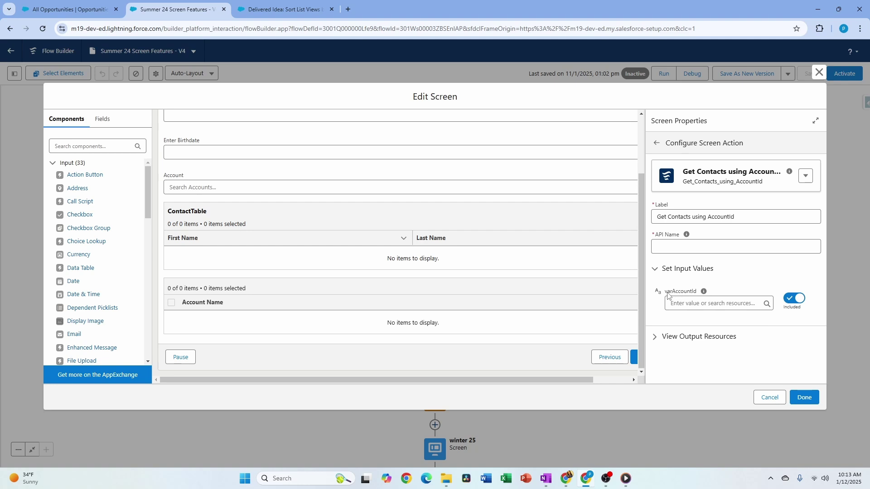
left_click_drag(663, 291, 699, 294)
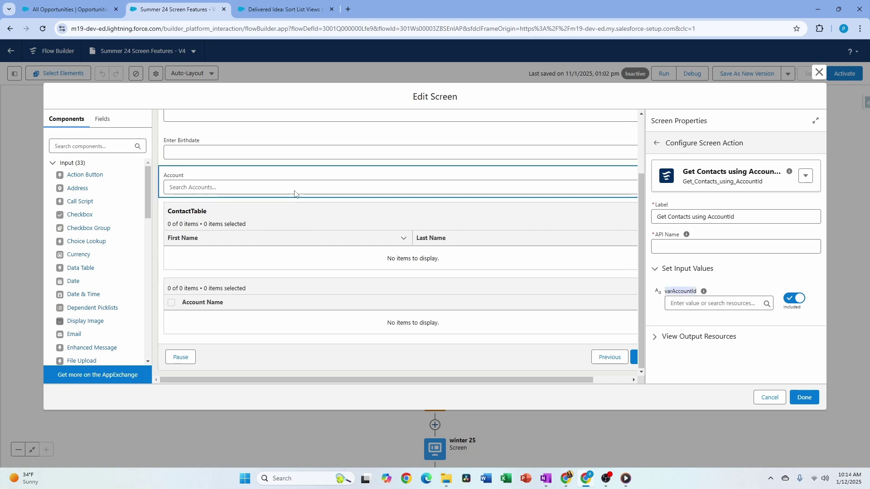
left_click(672, 303)
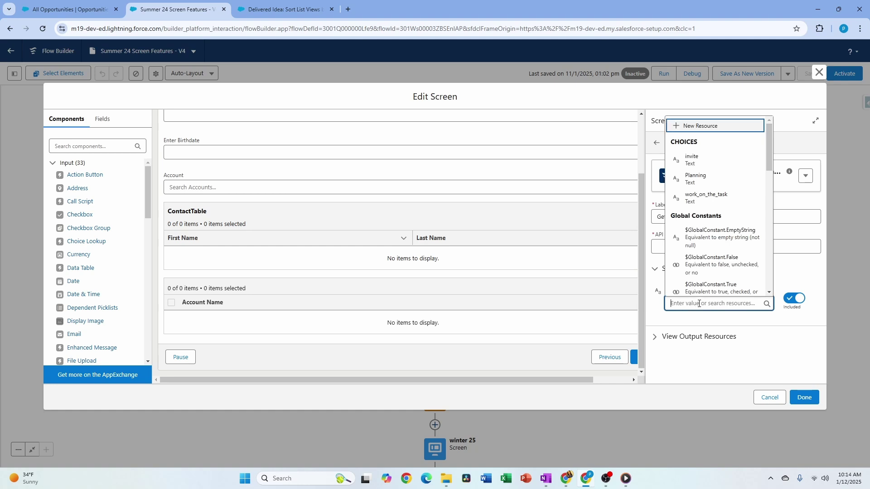
scroll(709, 254, "down", 2)
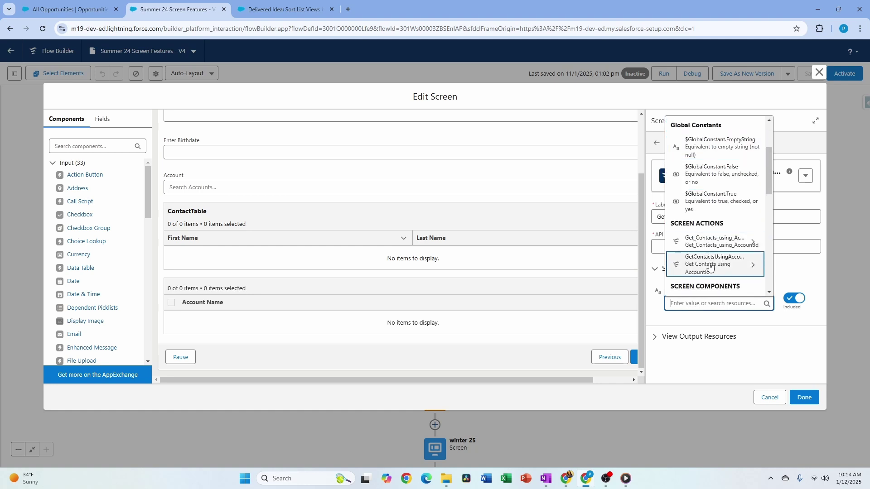
scroll(705, 252, "down", 3)
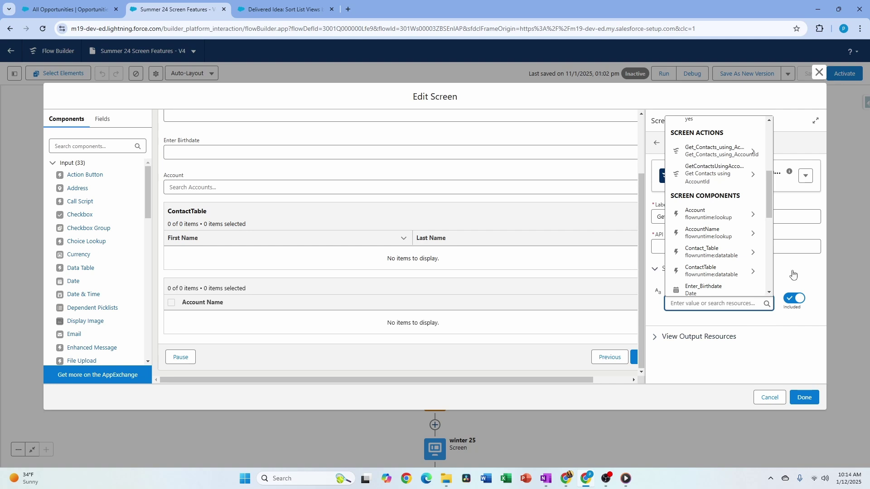
- Return to the screen's action list and examine the varAccountId value in the existing Get Contacts using AccountId action
left_click(657, 143)
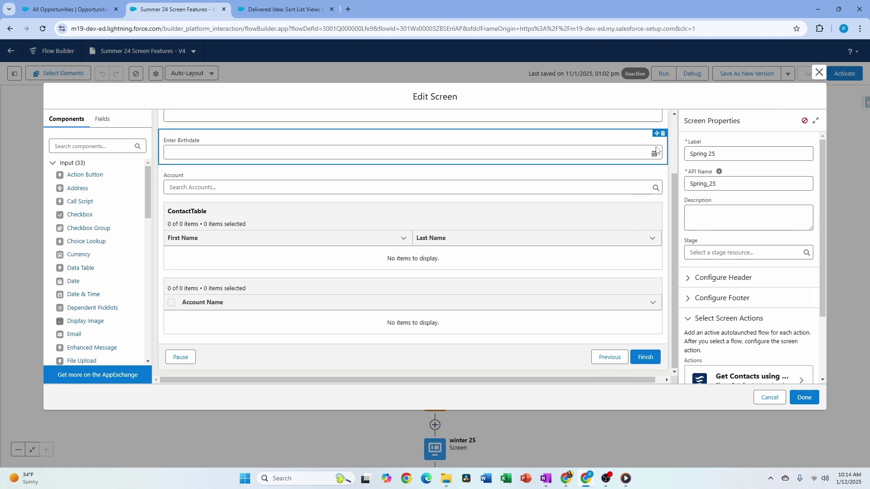
scroll(770, 329, "down", 2)
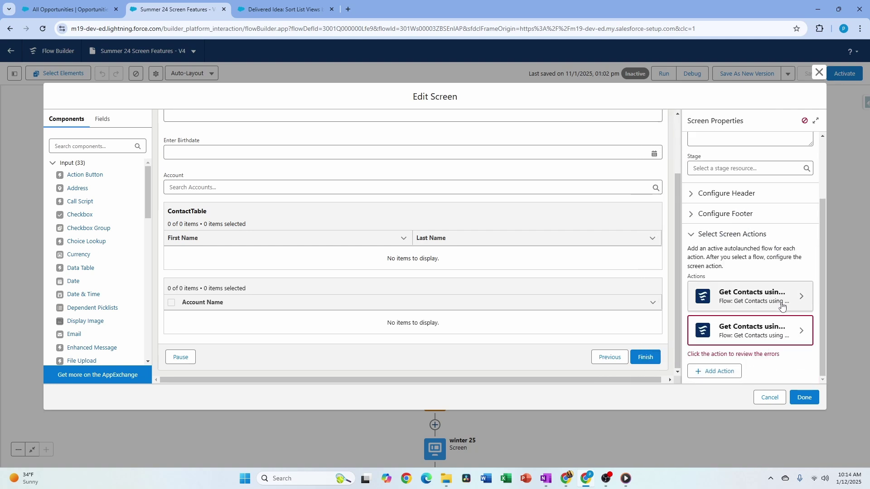
left_click(794, 335)
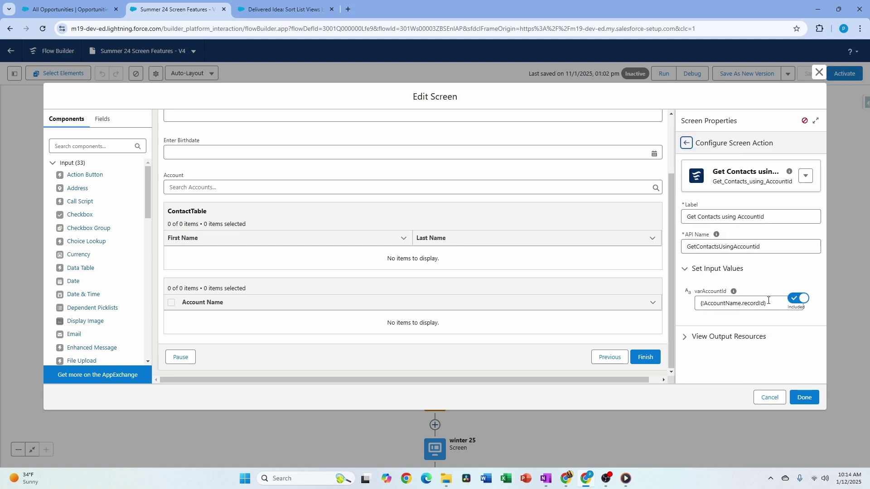
left_click_drag(764, 303, 665, 308)
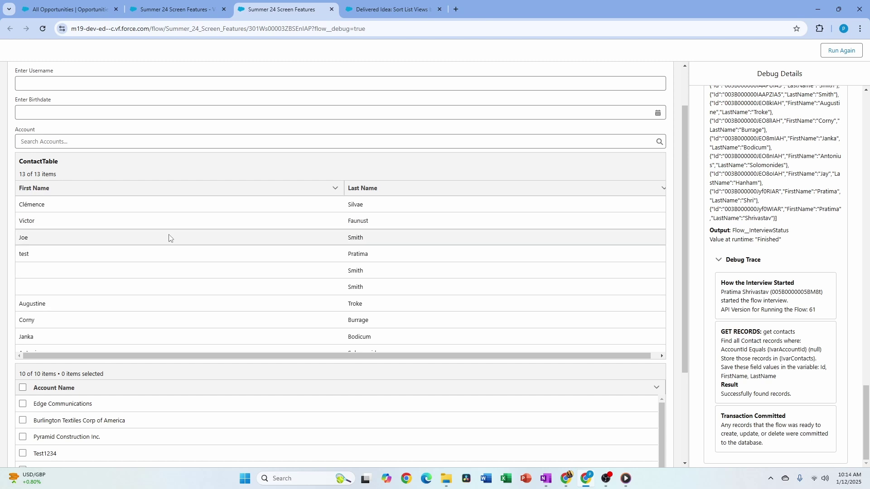
- In the flow's debug run, search accounts for "test", choose Test1234 as the Account, and review the contact and account tables
left_click(126, 143)
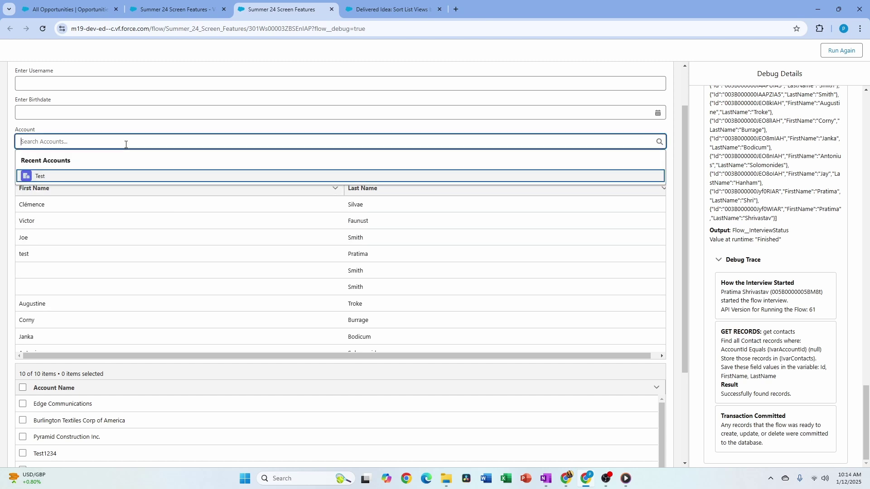
type("test")
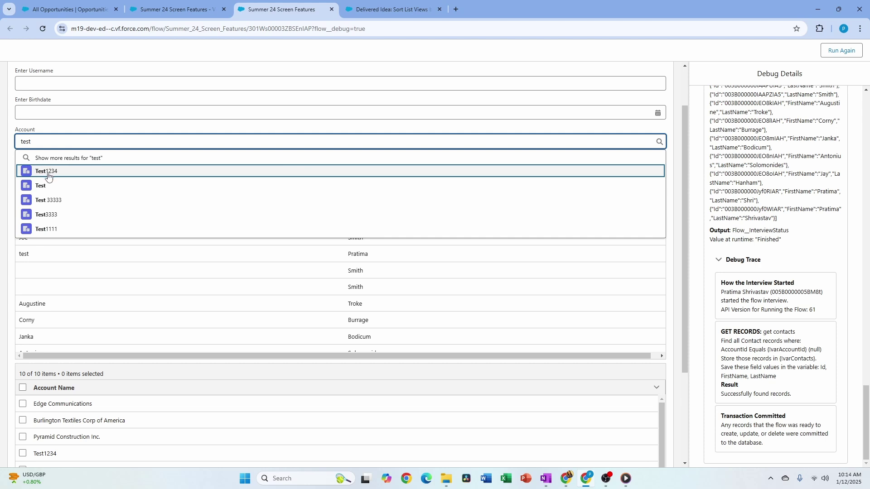
left_click(49, 176)
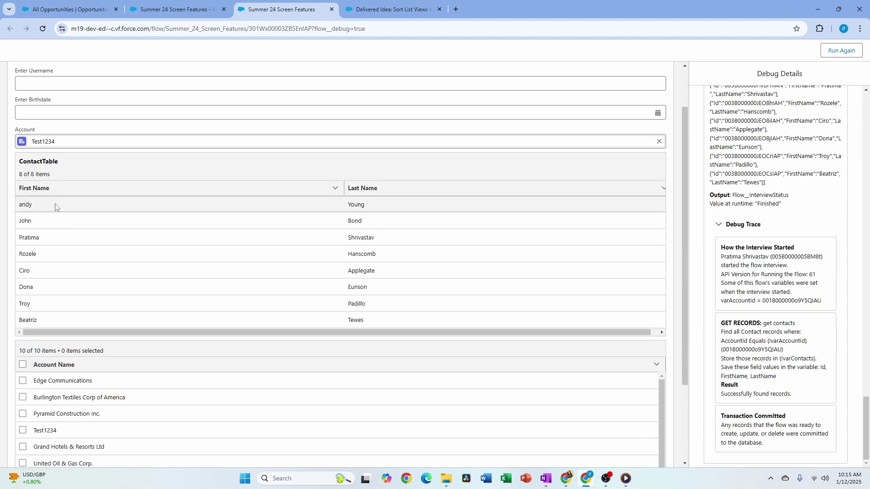
scroll(88, 297, "down", 2)
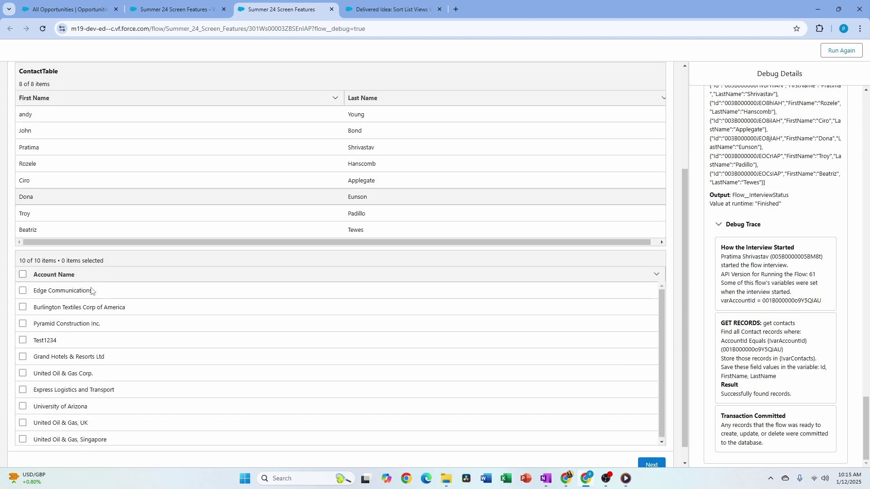
scroll(60, 201, "up", 3)
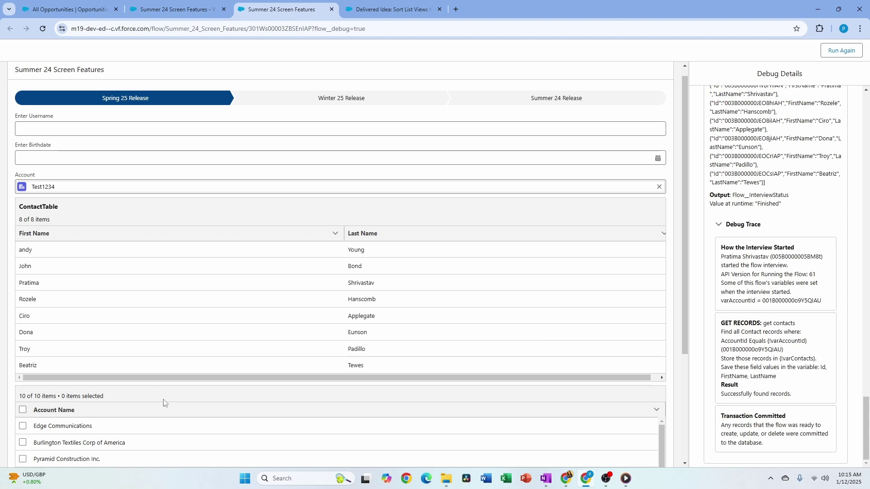
scroll(681, 415, "down", 3)
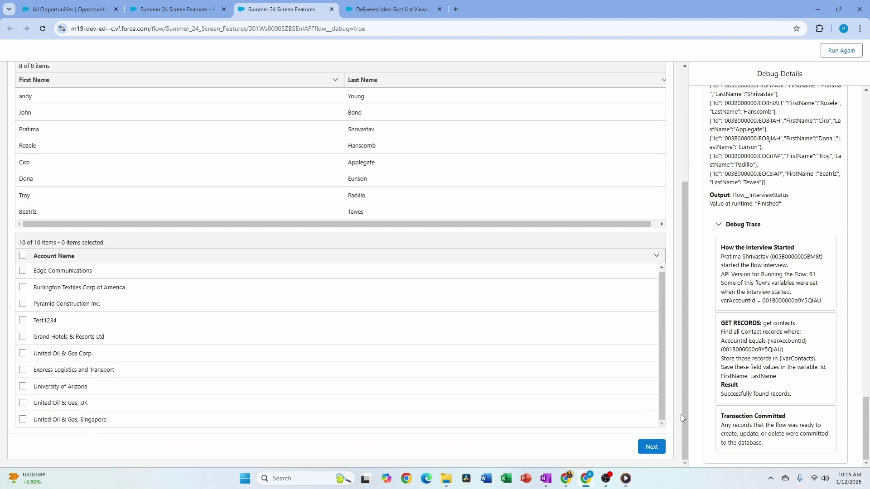
scroll(541, 303, "up", 3)
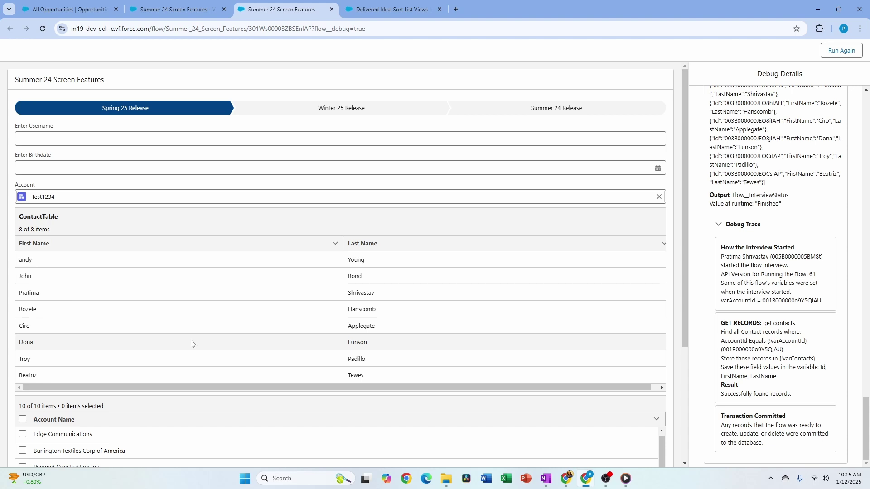
- Return to the flow's Spring 25 screen and examine the validation error message and formula of the Enter Username component
key("ctrl+Page_Up")
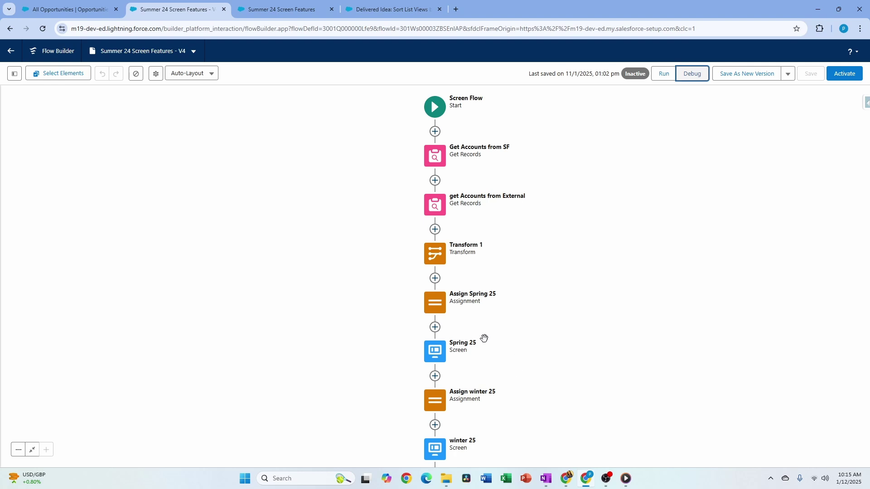
left_click(441, 358)
left_click(435, 442)
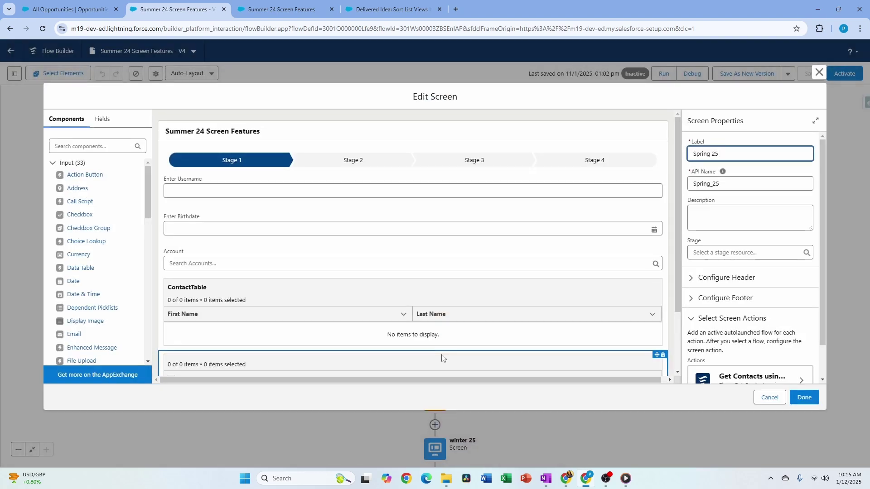
left_click(380, 202)
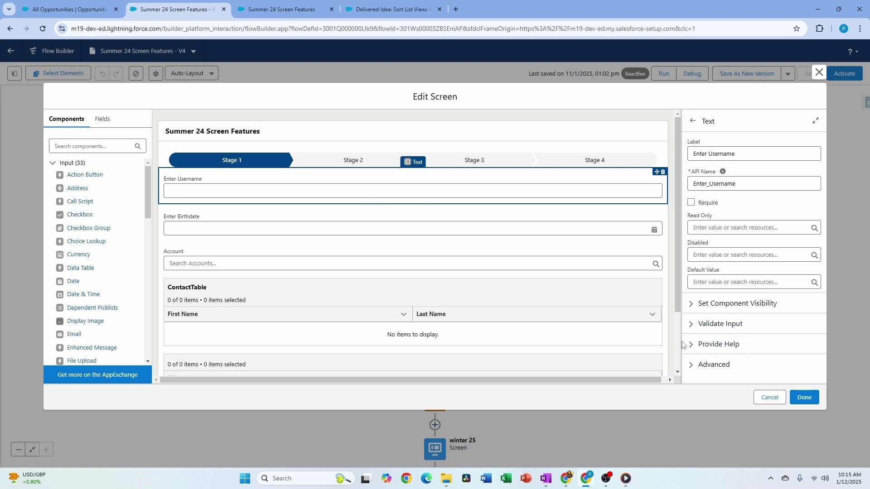
left_click(722, 323)
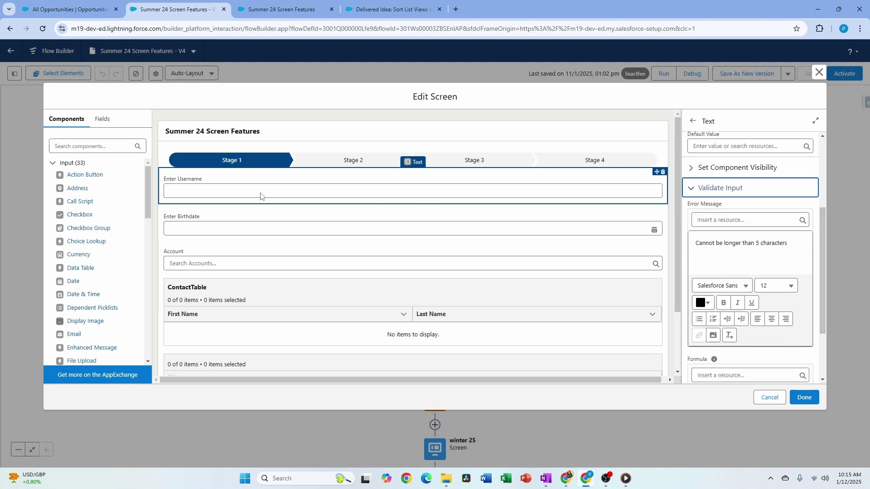
triple_click(719, 244)
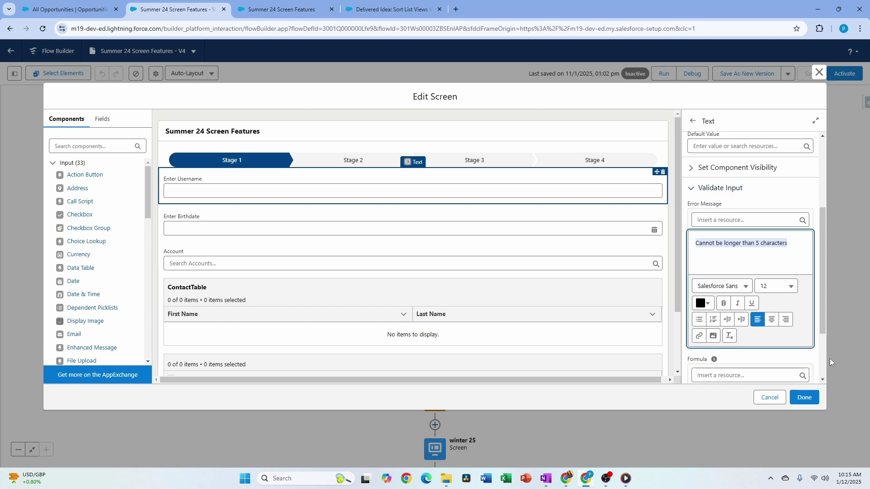
scroll(823, 339, "down", 3)
left_click_drag(783, 322, 680, 314)
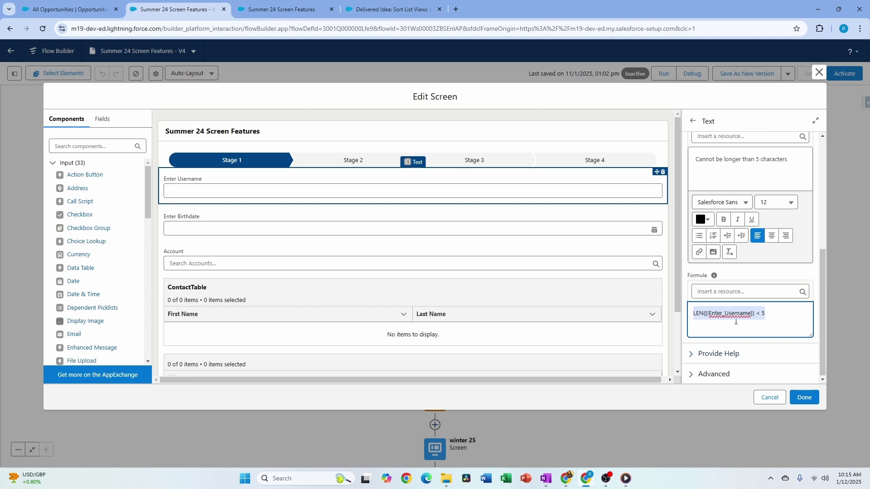
- Examine the validation error message and formula of the Enter Birthdate component
left_click(525, 223)
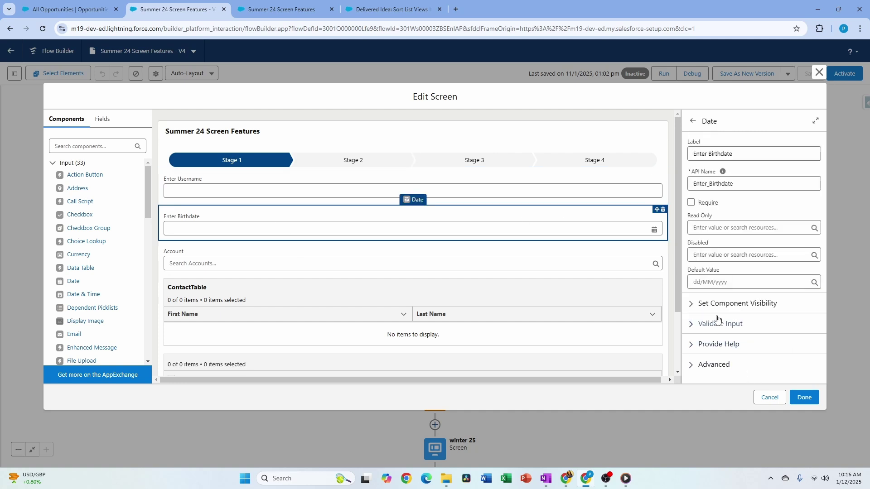
left_click(693, 324)
scroll(745, 327, "down", 2)
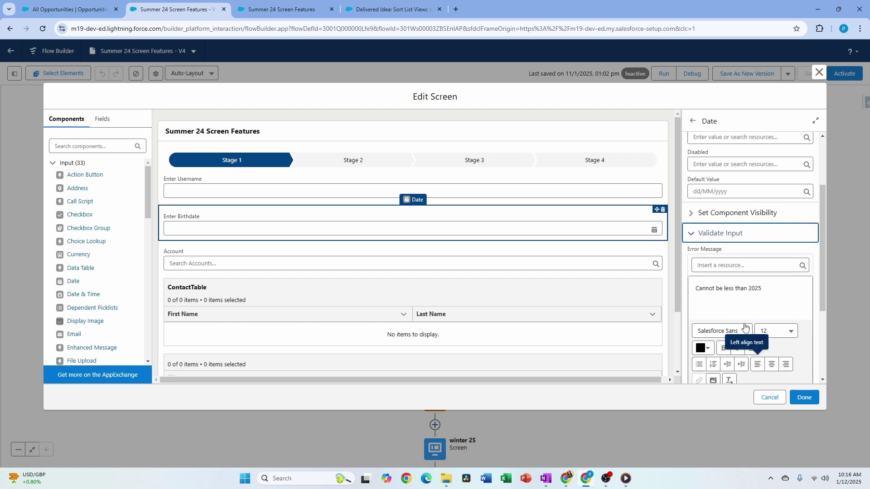
scroll(766, 272, "down", 3)
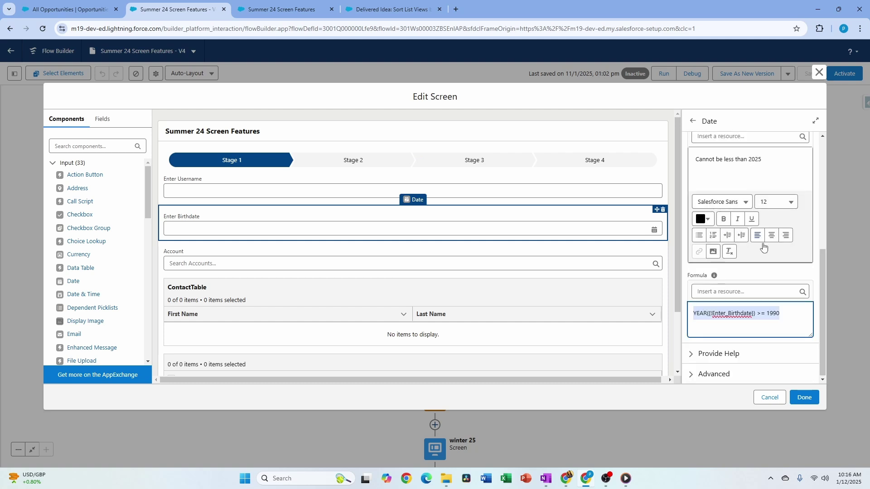
left_click(802, 306)
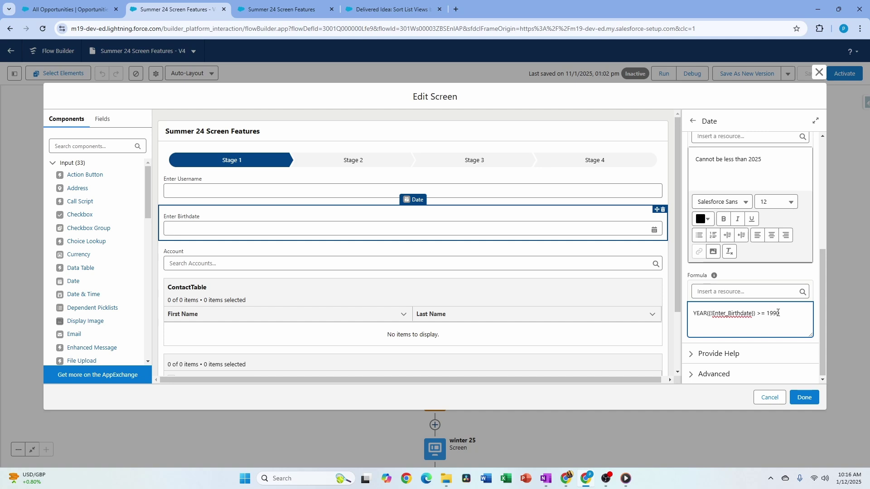
- In the flow's debug run, enter the username testttt to test its length validation
left_click(273, 17)
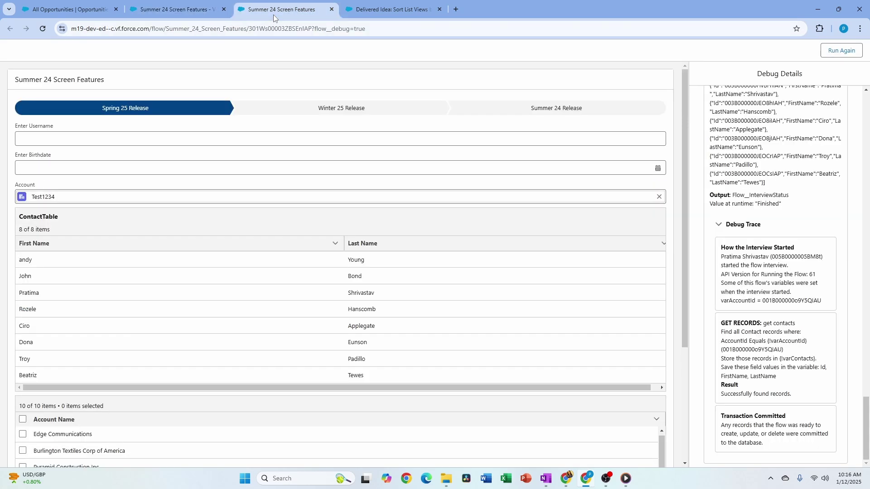
left_click(57, 139)
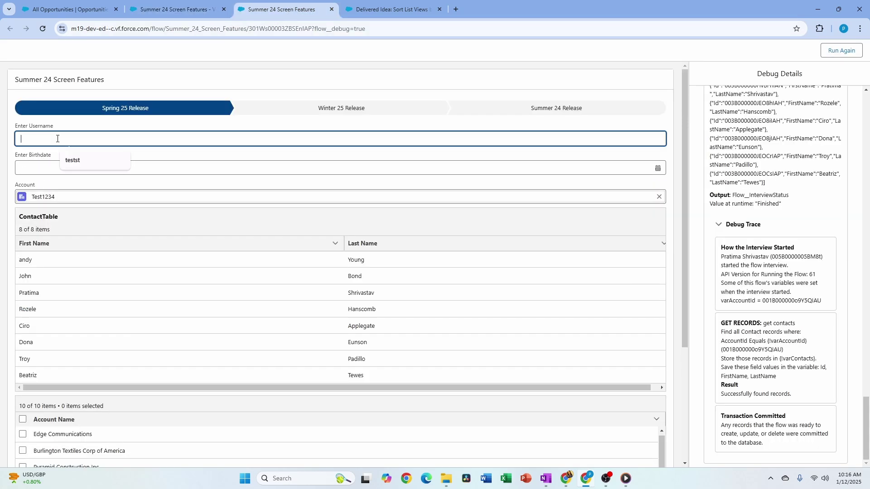
type("testttt")
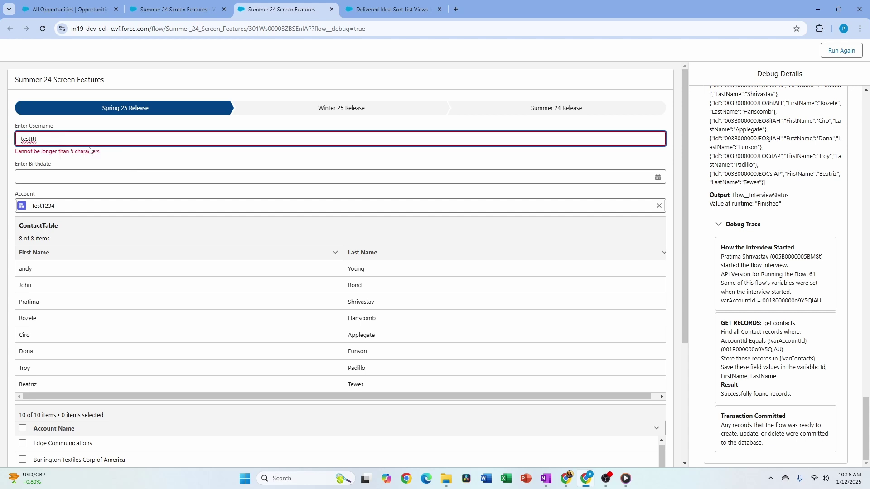
- Choose a birthdate in a year before 1990 to test the date validation
left_click(40, 179)
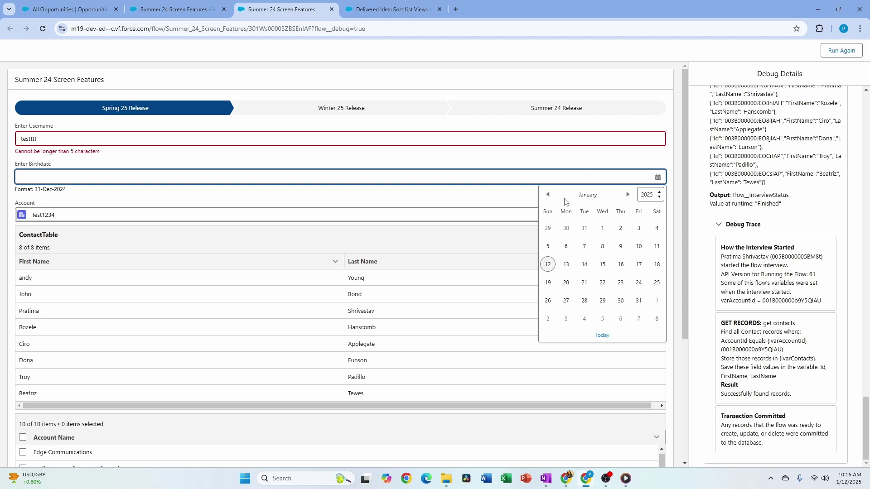
left_click(658, 194)
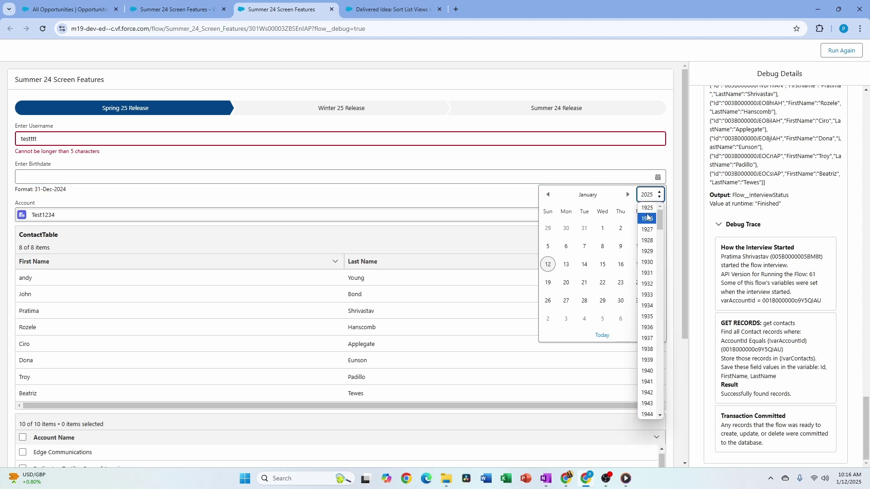
left_click(648, 218)
left_click(639, 229)
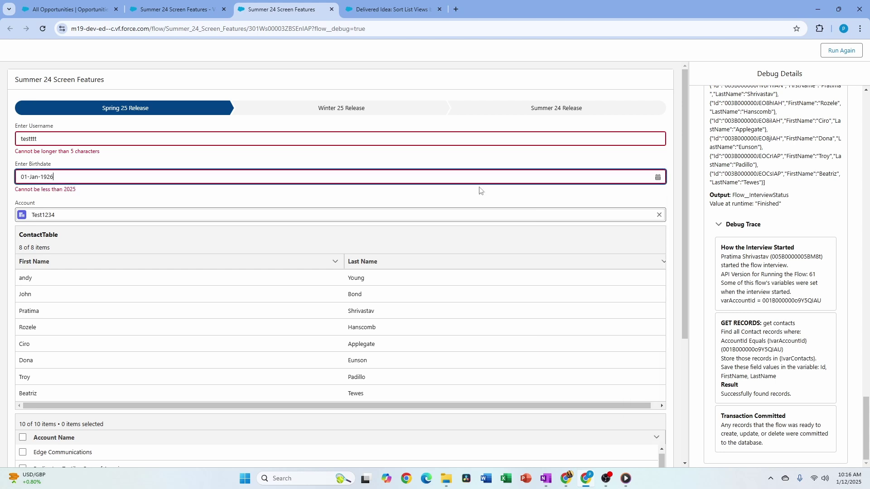
double_click(88, 192)
left_click(106, 199)
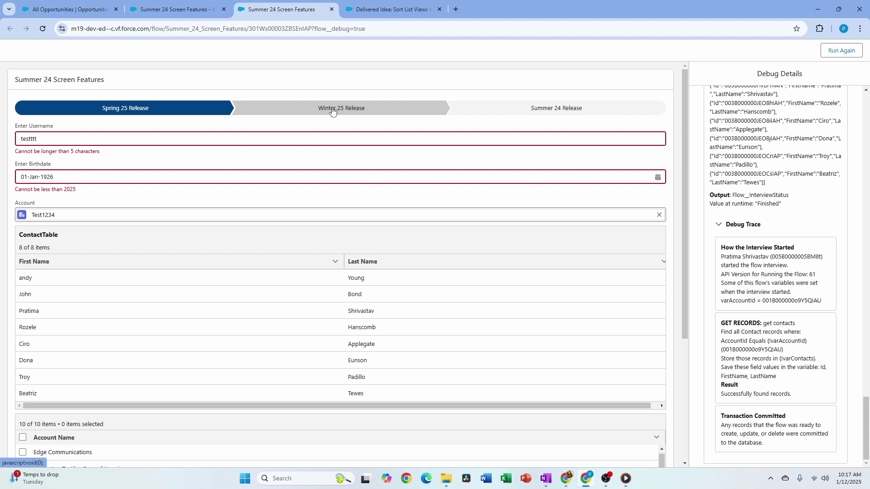
- Close the Spring 25 screen editor and examine the API versions available for running the flow in its version properties
left_click(160, 16)
left_click(823, 80)
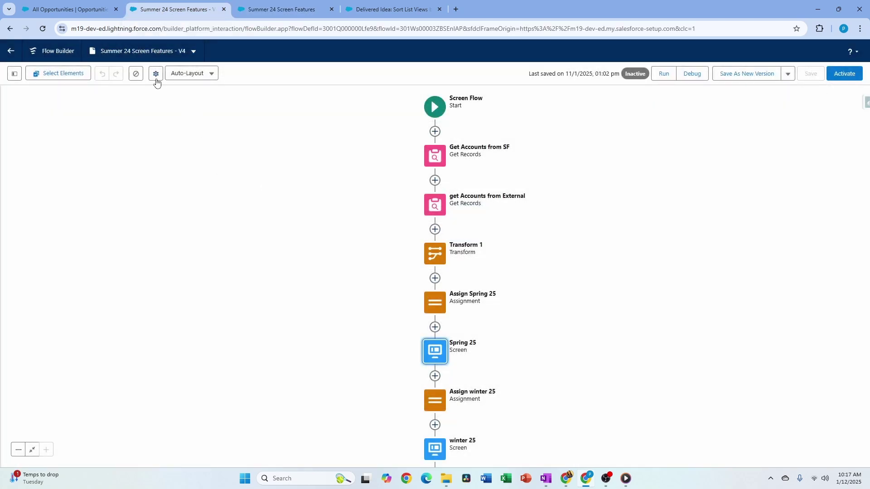
left_click(156, 77)
left_click(281, 284)
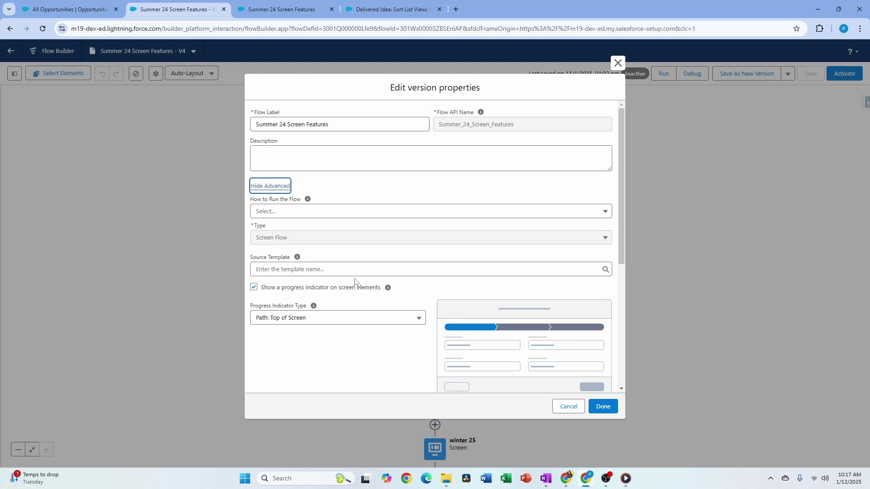
scroll(394, 325, "down", 5)
left_click(297, 258)
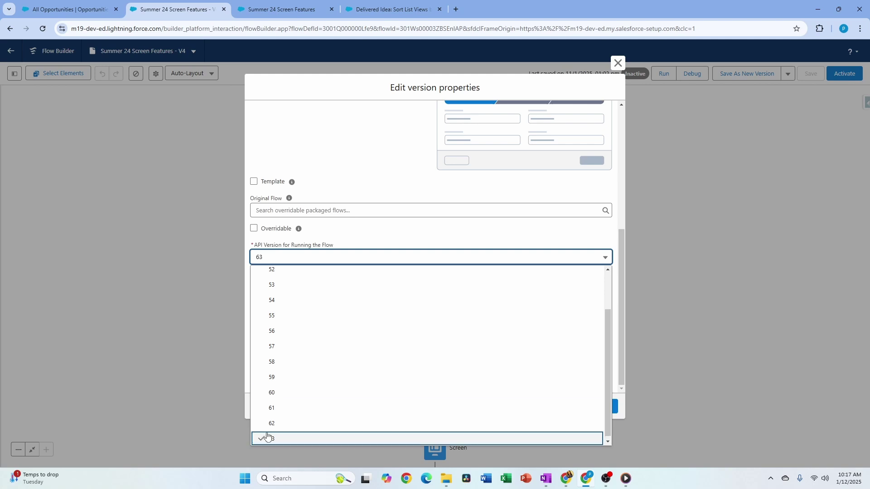
left_click(407, 239)
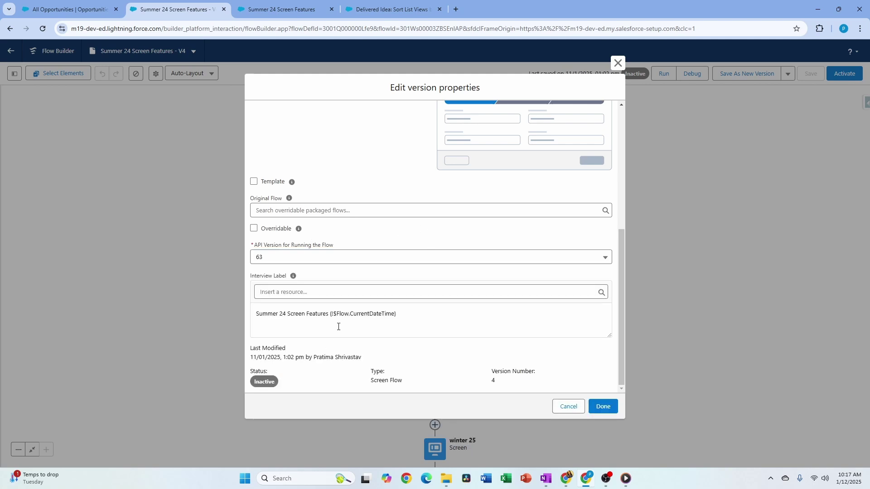
- Turn the flow's progress indicator off and on again, and examine the available progress indicator types
scroll(344, 317, "up", 3)
scroll(349, 309, "up", 2)
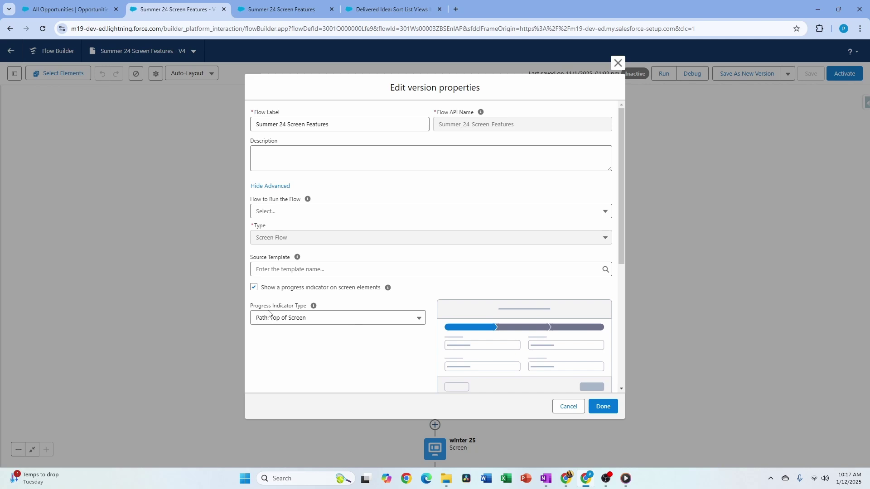
left_click(254, 288)
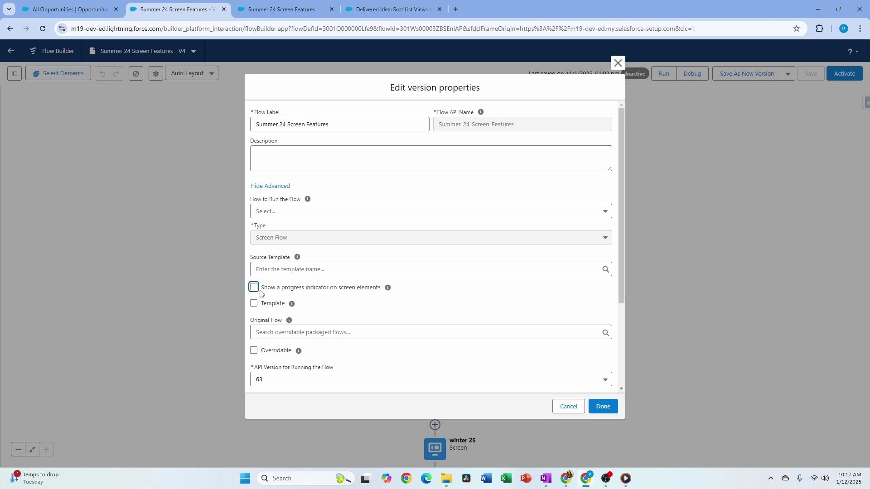
left_click(254, 288)
scroll(317, 335, "down", 2)
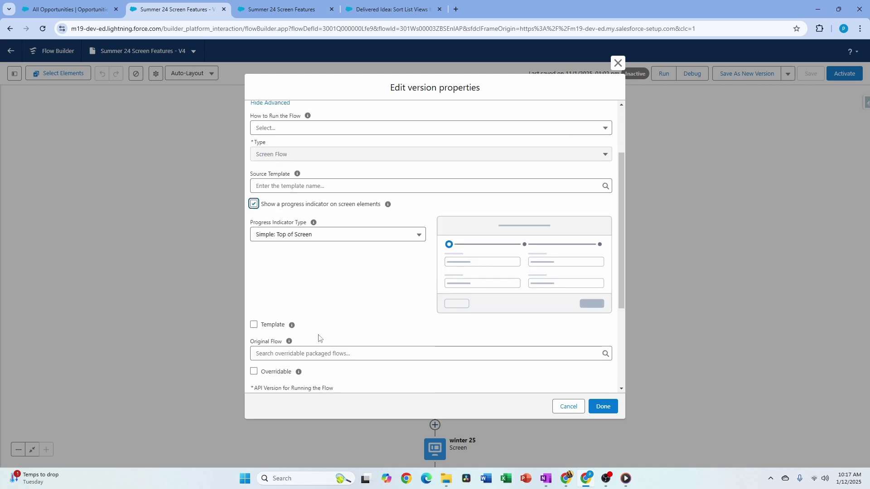
left_click(356, 229)
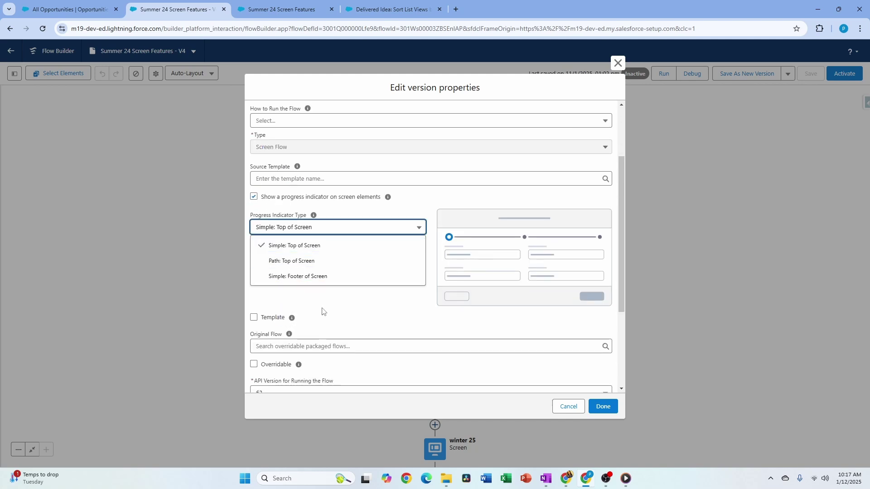
left_click(347, 306)
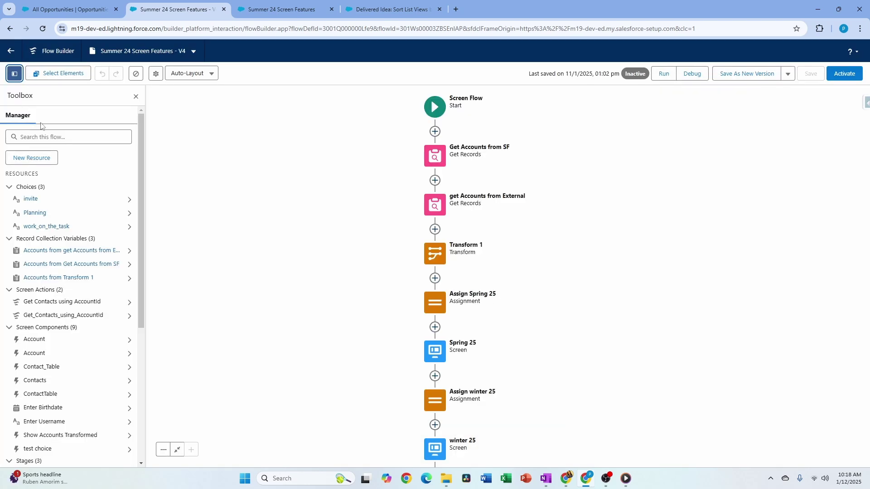
- Start a new flow resource of type Stage with the label Test1
left_click(48, 159)
left_click(453, 224)
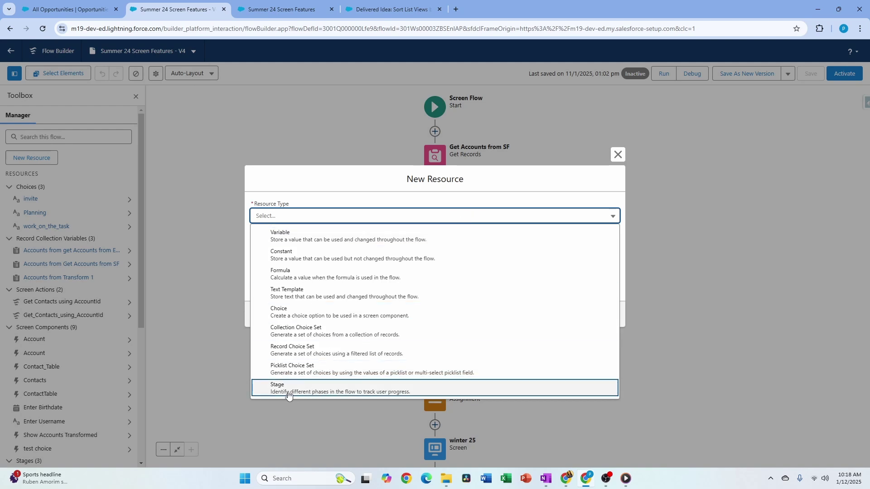
left_click(359, 392)
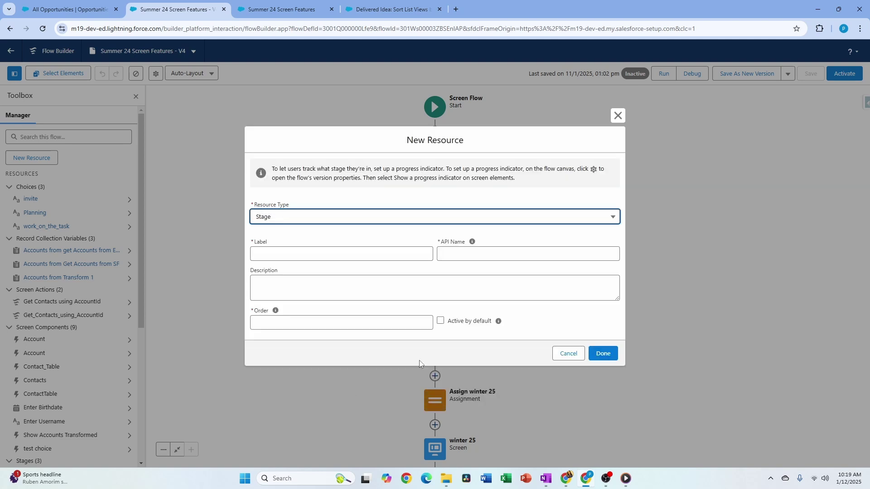
left_click(270, 320)
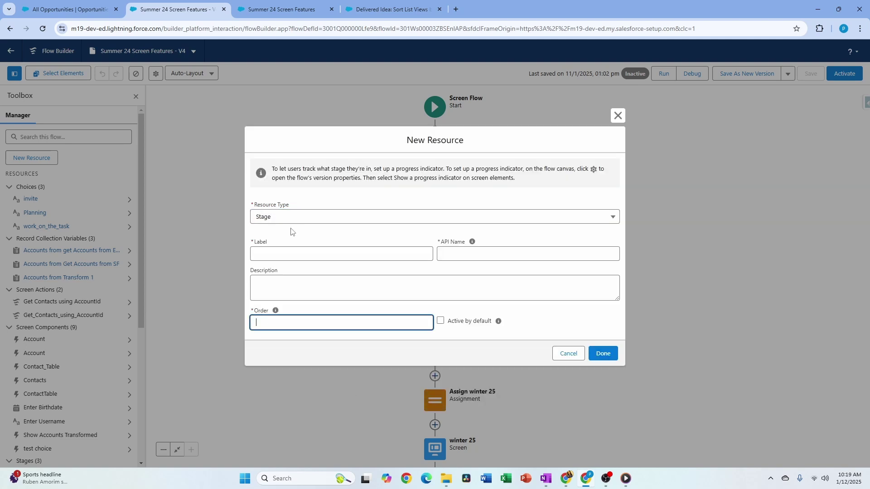
left_click(281, 248)
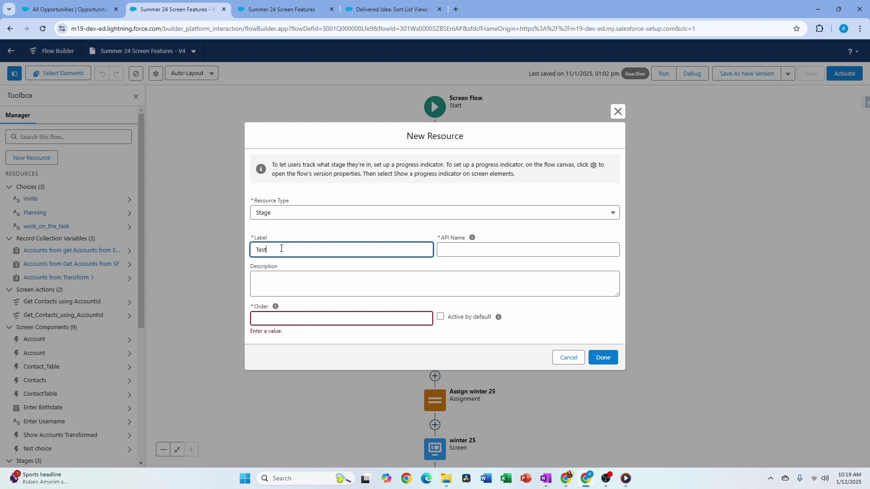
left_click(362, 292)
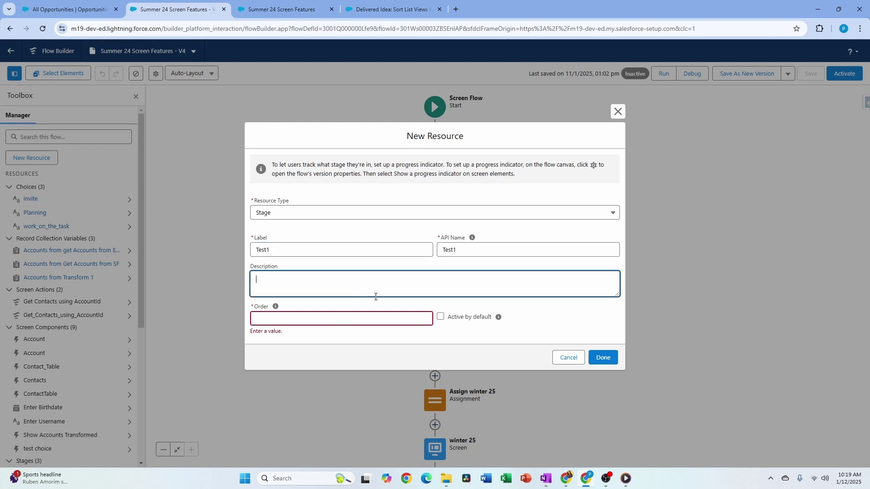
- Set the Test1 stage's order to 9, turn on Active by default and finish creating the stage
left_click(331, 317)
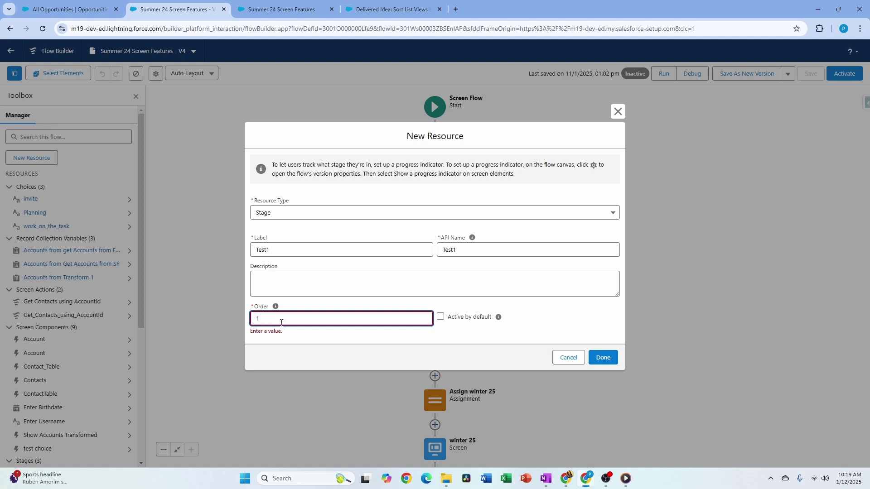
left_click(349, 346)
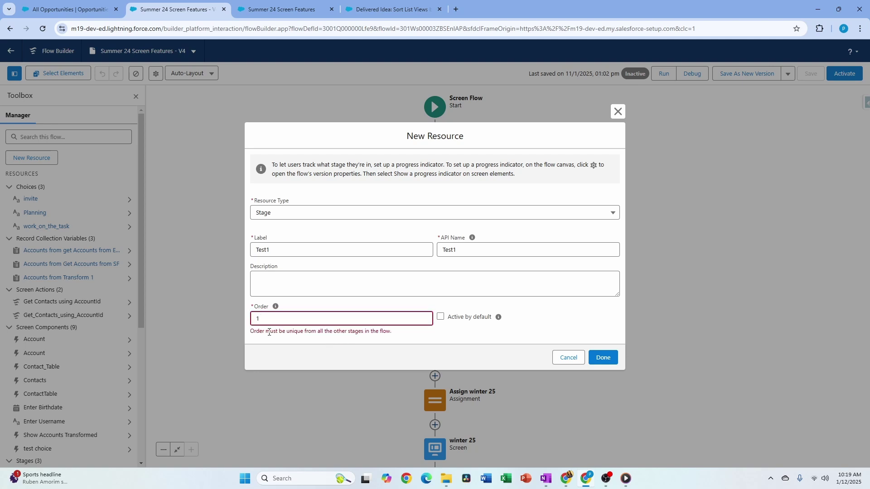
double_click(307, 320)
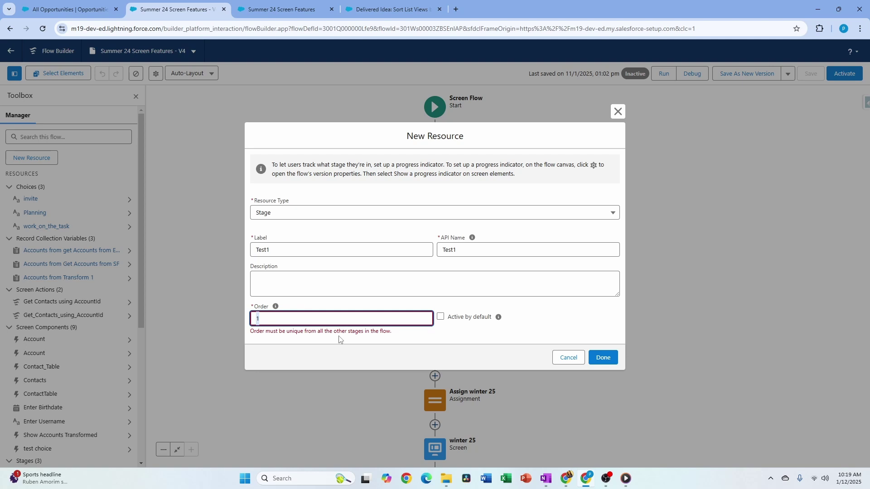
type("9")
left_click(437, 335)
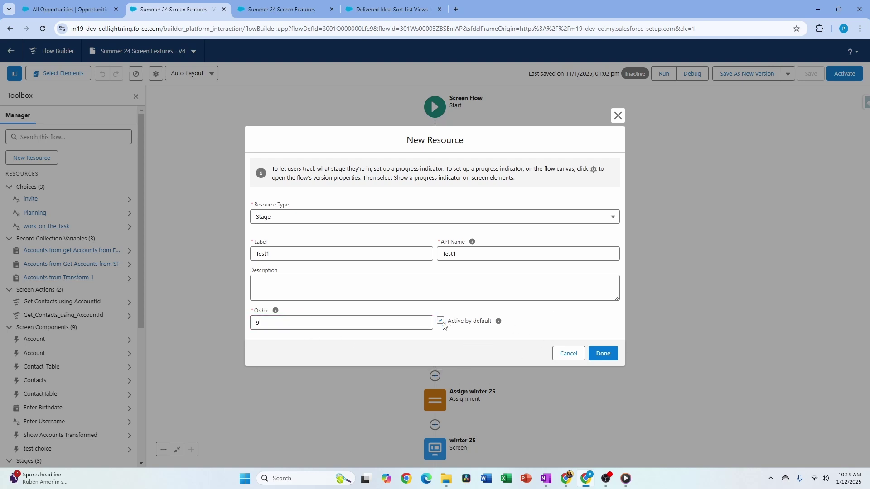
left_click_drag(440, 321, 465, 322)
mouse_move(500, 323)
key("Return")
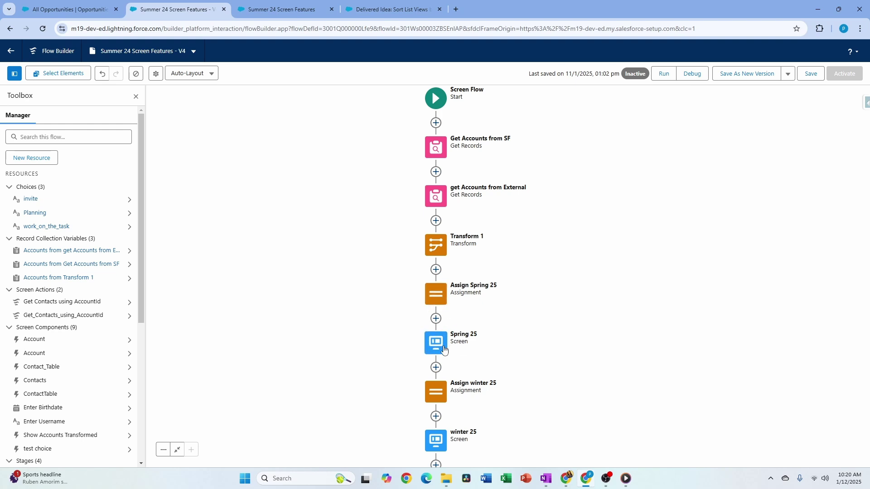
- In the Assign Spring 25 assignment, clear the variable and choose Running Flow Interview's CurrentStage again
left_click(442, 300)
left_click(410, 382)
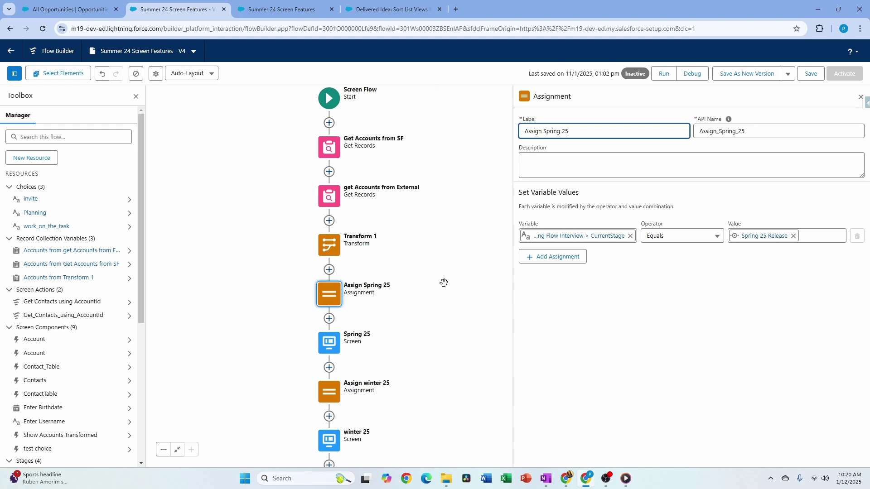
left_click(630, 235)
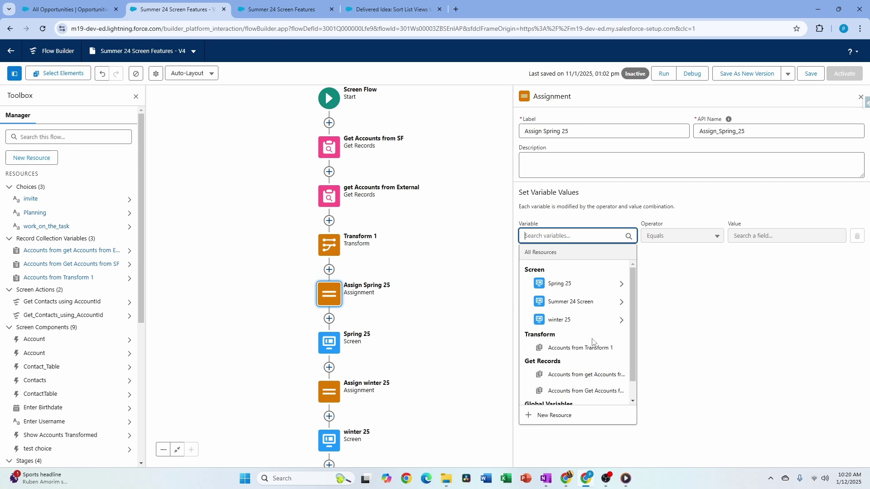
scroll(594, 343, "down", 1)
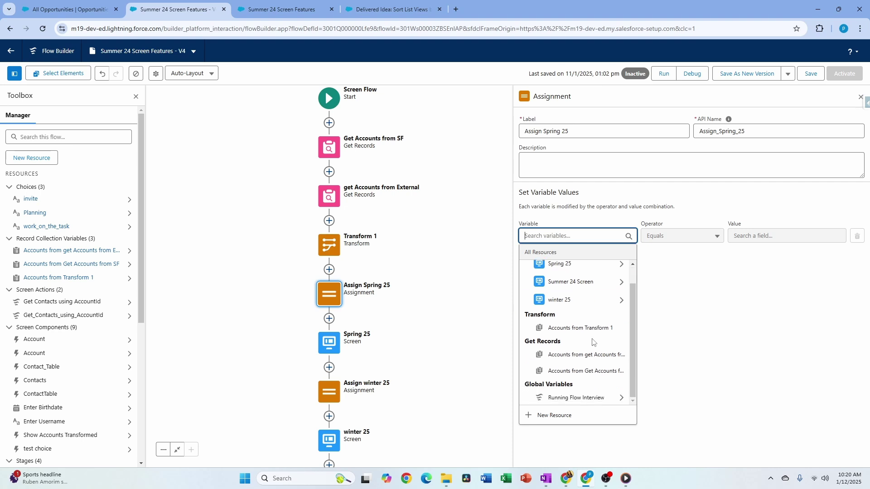
left_click(582, 398)
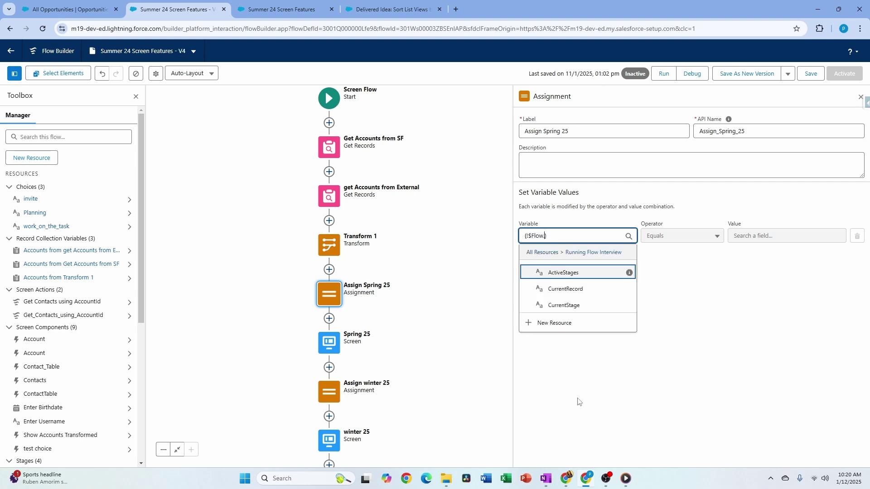
left_click(570, 306)
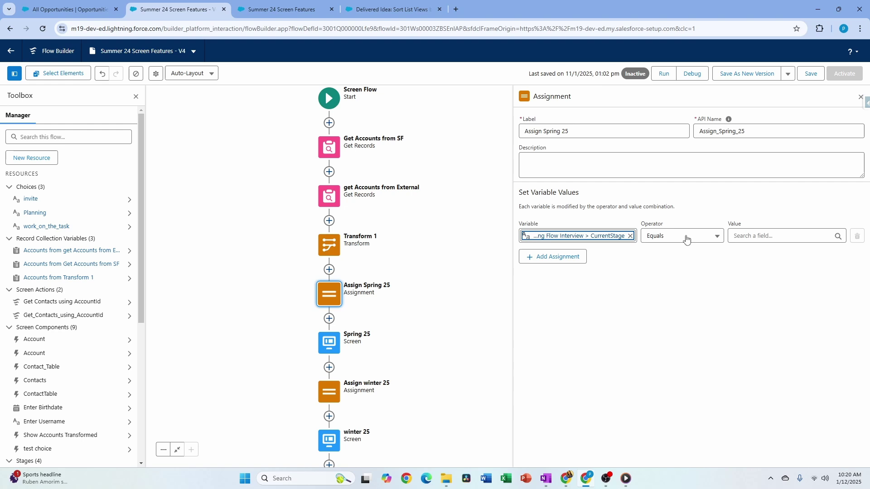
- Set the CurrentStage assignment's value to the Spring 25 Release stage
left_click(788, 240)
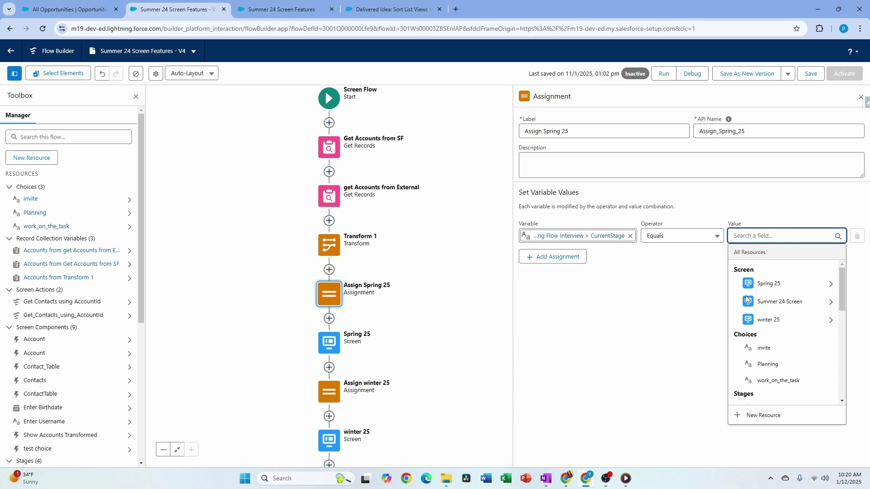
scroll(776, 383, "down", 3)
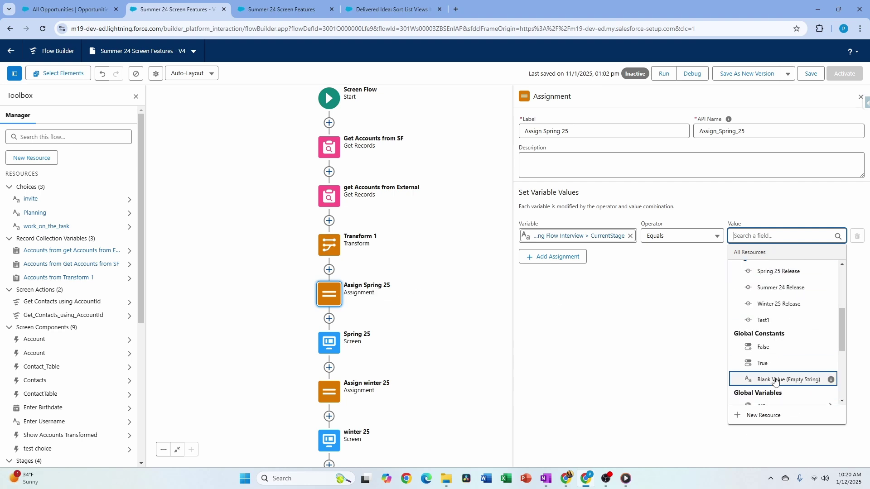
scroll(778, 379, "up", 2)
scroll(778, 373, "down", 1)
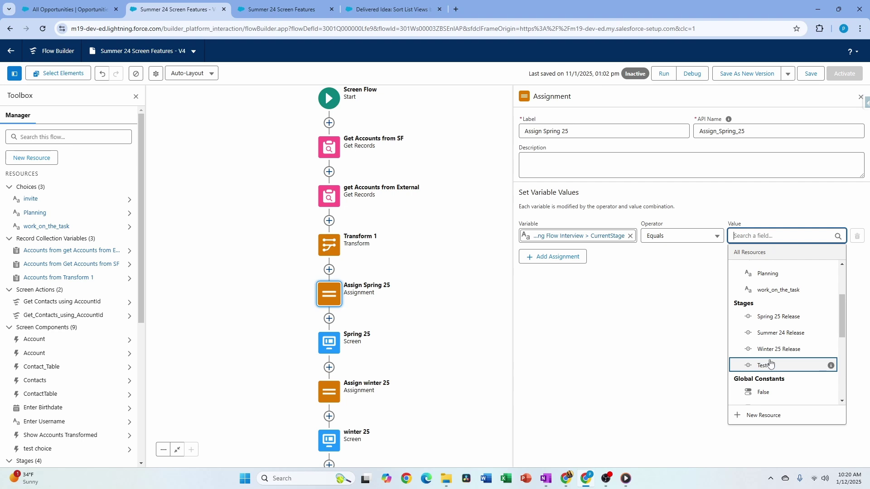
left_click(816, 322)
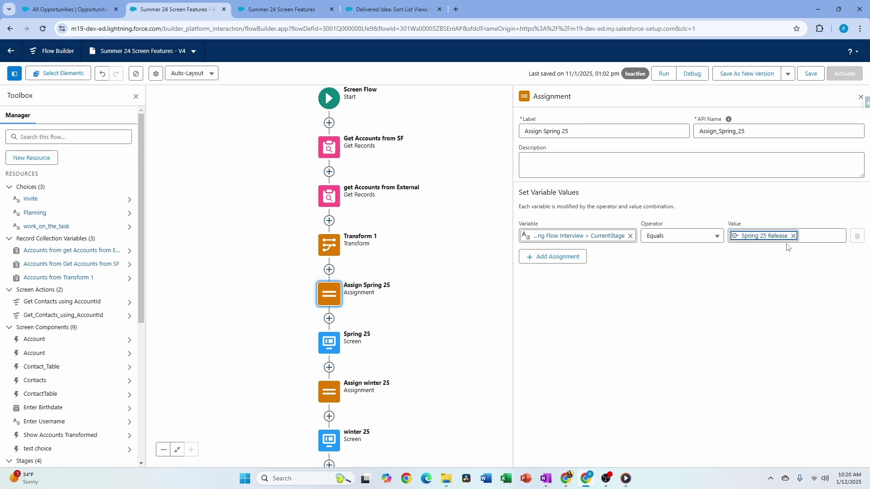
- Open the Spring 25 screen and examine the stage resources available in its screen properties
double_click(331, 344)
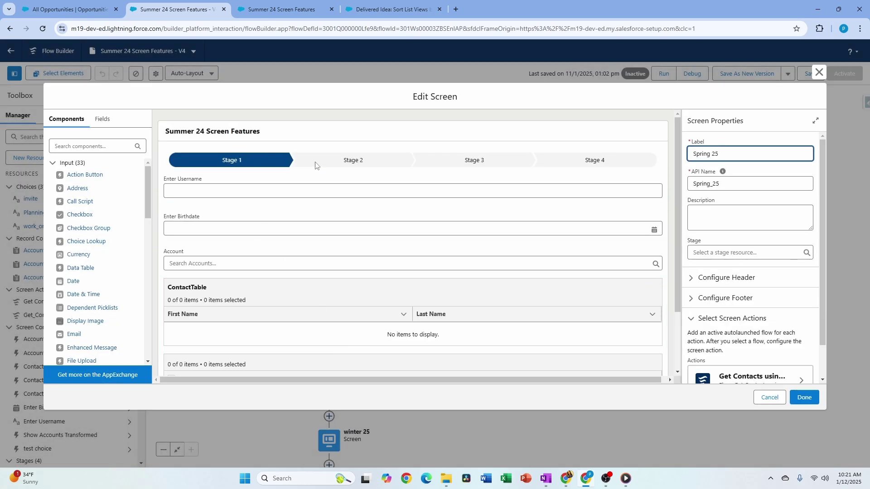
left_click(504, 109)
left_click(709, 253)
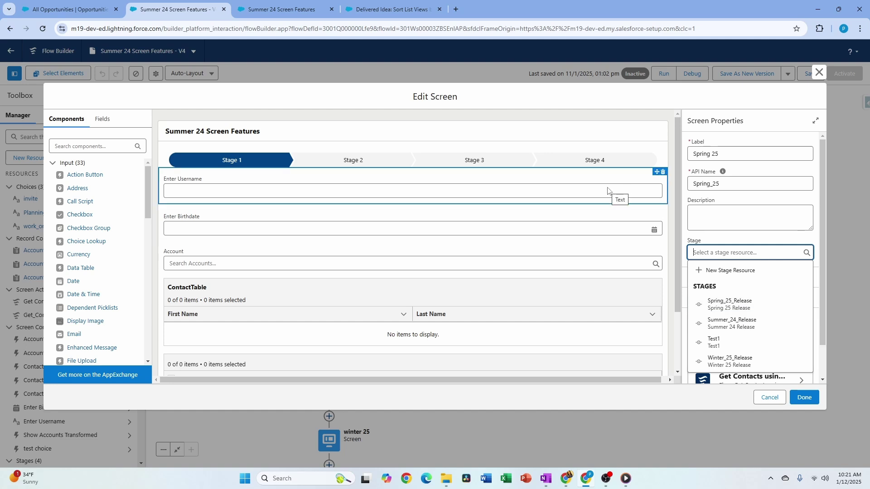
left_click(738, 243)
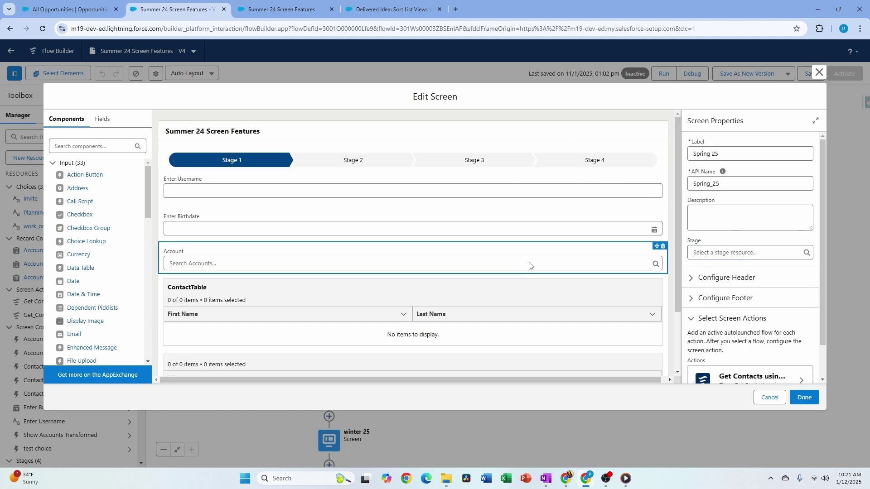
- Switch to the flow's debug run and advance past the Spring 25 and Winter 25 screens to check the progress indicator
key("ctrl+Tab")
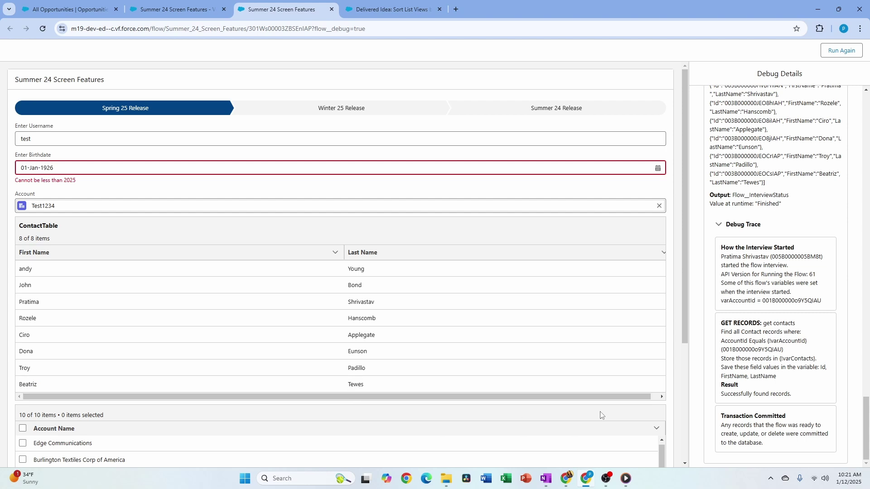
scroll(602, 415, "down", 5)
left_click(651, 447)
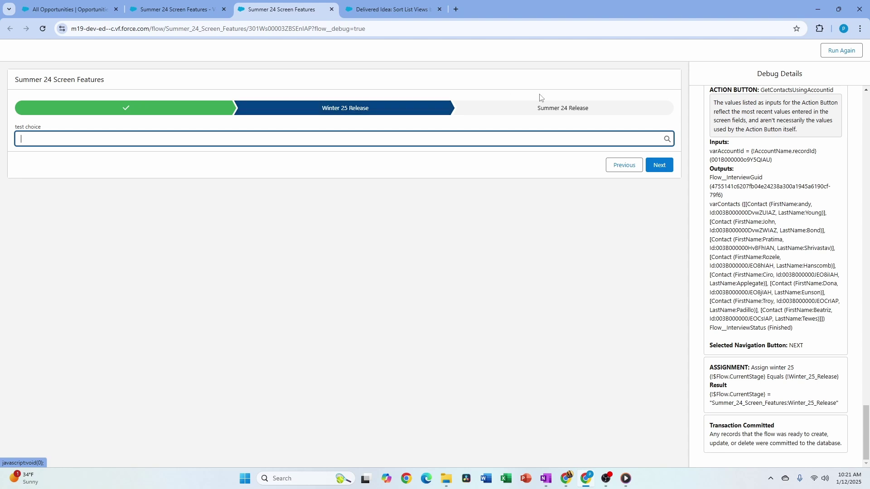
left_click(660, 167)
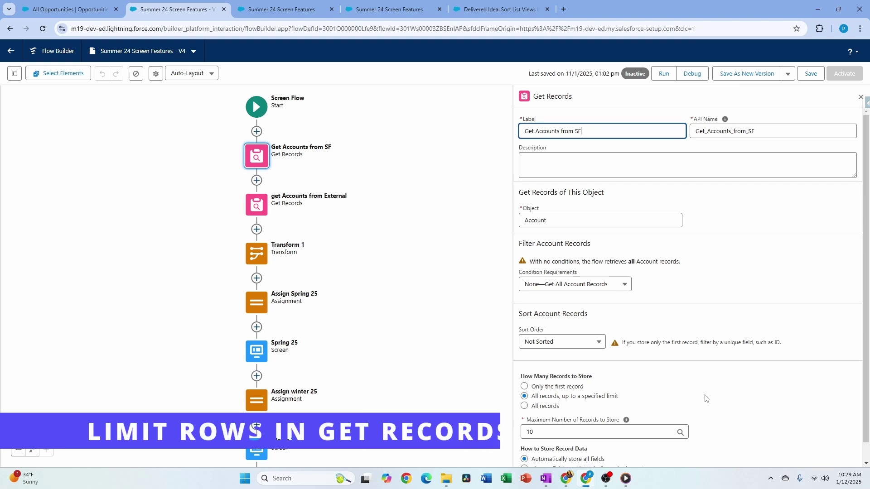
- Examine how many records the Get Accounts from SF and get Accounts from External elements are set to store
scroll(696, 423, "down", 1)
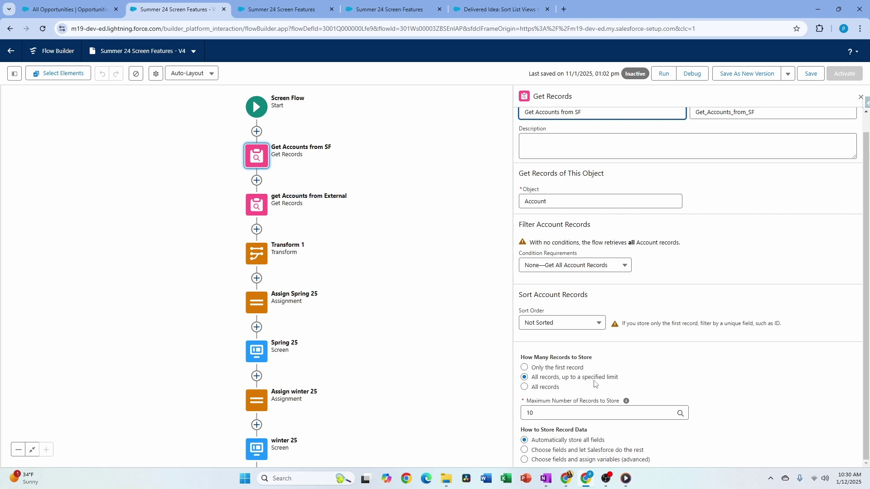
left_click(568, 415)
left_click(739, 411)
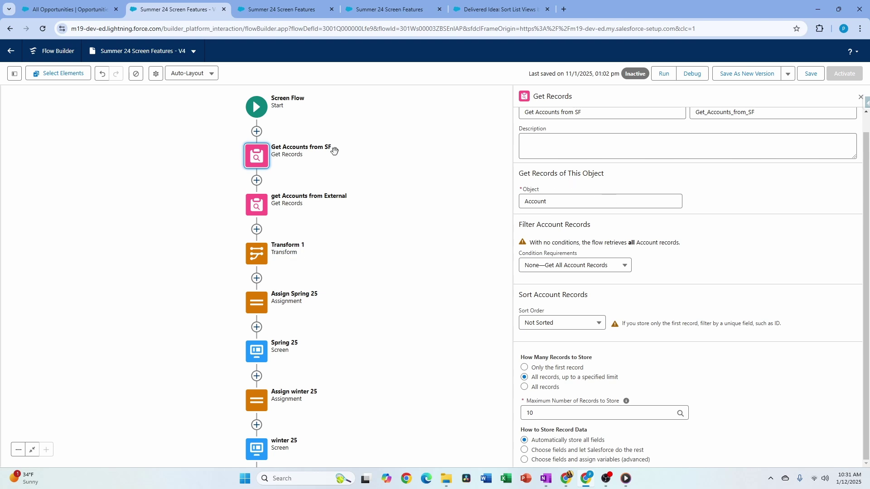
left_click(524, 410)
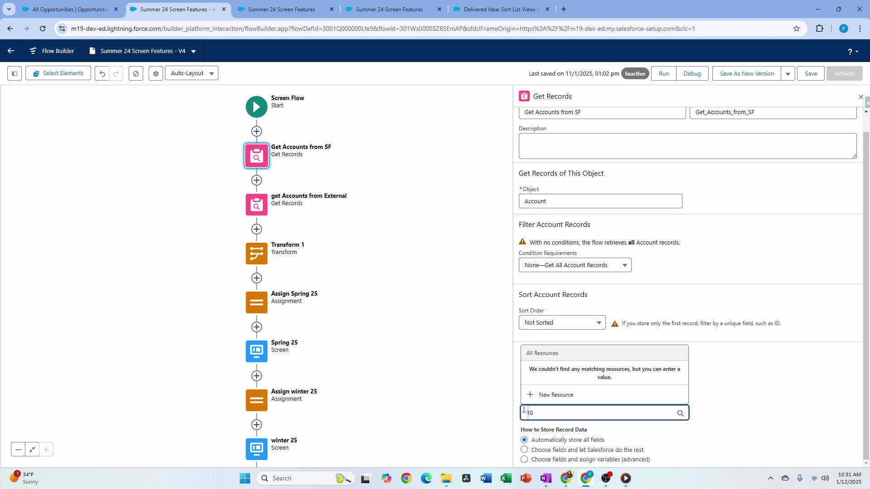
left_click(769, 412)
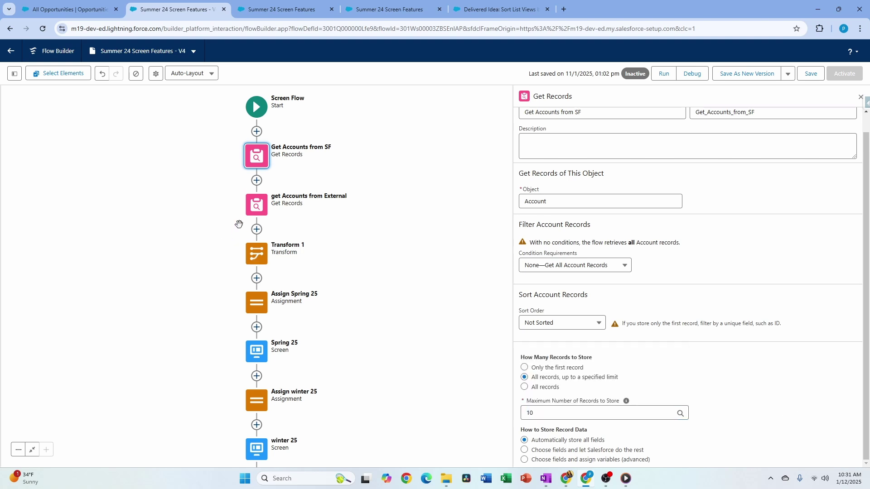
left_click(256, 209)
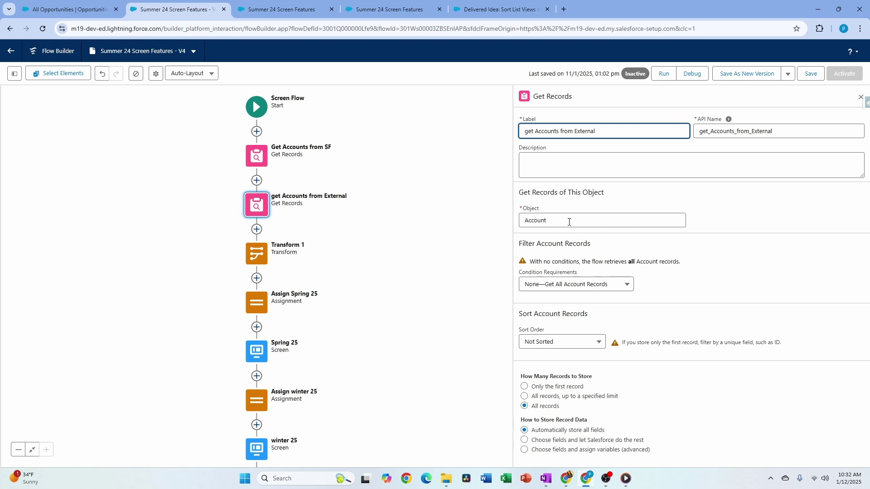
- Add a Transform element after get Accounts from External and select the Get_Accounts_from_SF accounts collection as its source data
left_click(265, 264)
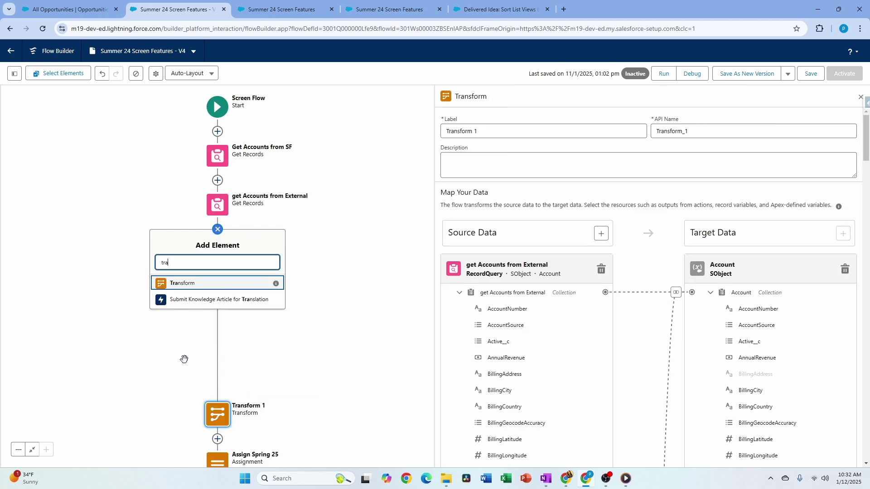
left_click(206, 282)
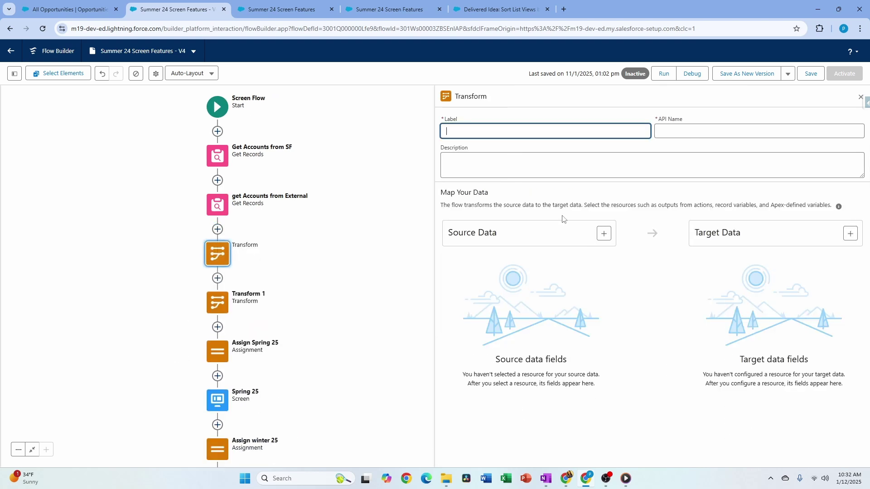
left_click(604, 234)
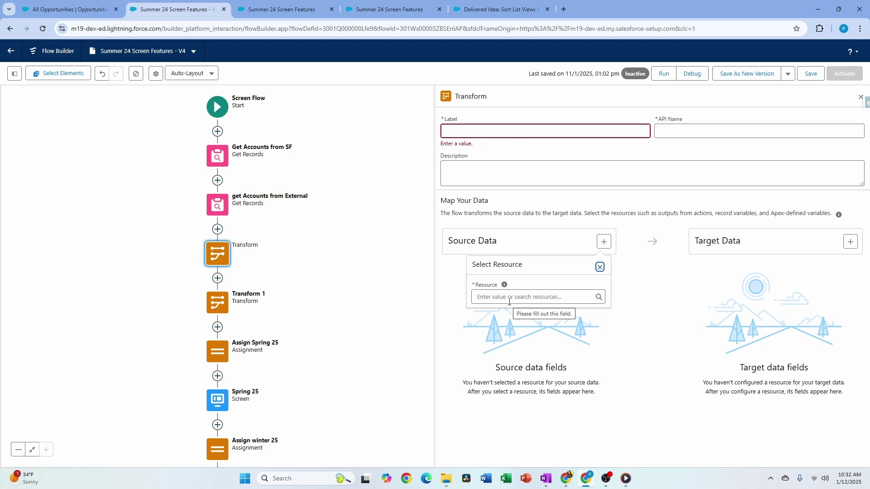
left_click(509, 302)
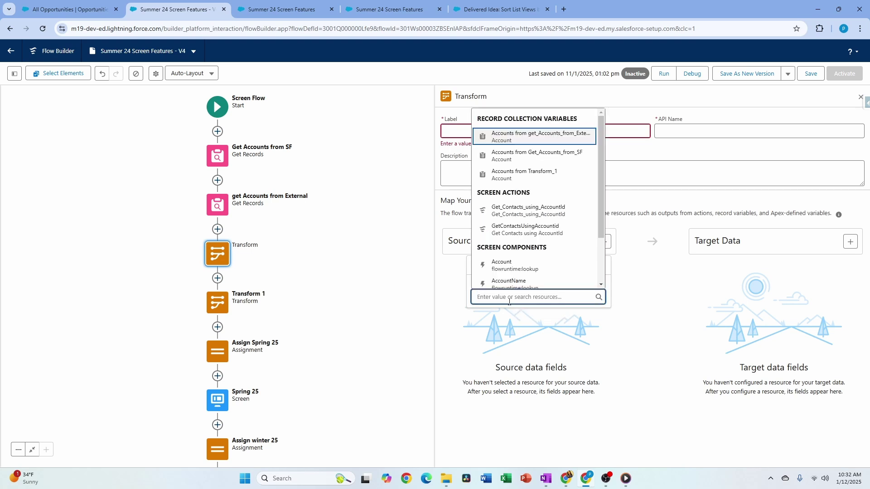
left_click(544, 155)
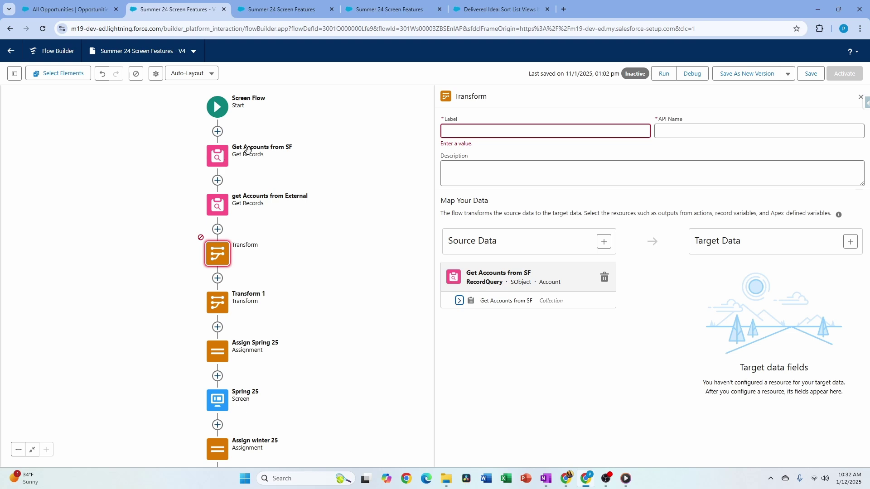
- Add the get_Accounts_from_External accounts collection as a second source of the Transform element
left_click(603, 241)
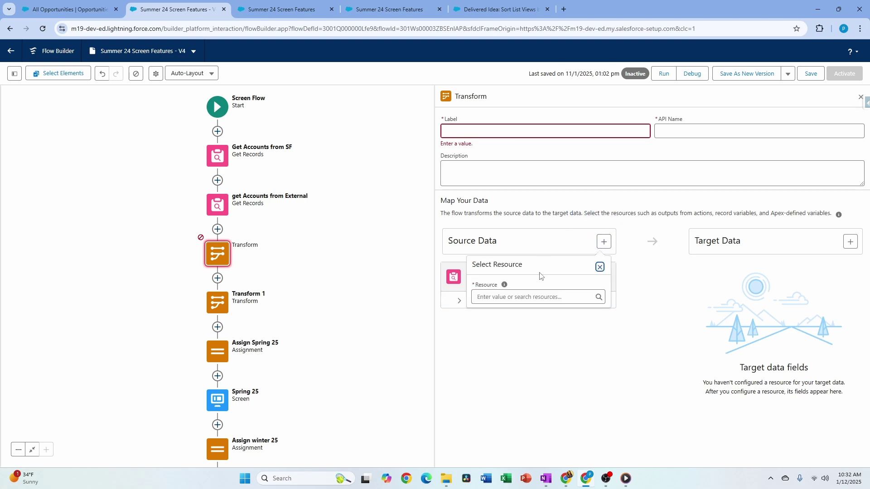
left_click(499, 296)
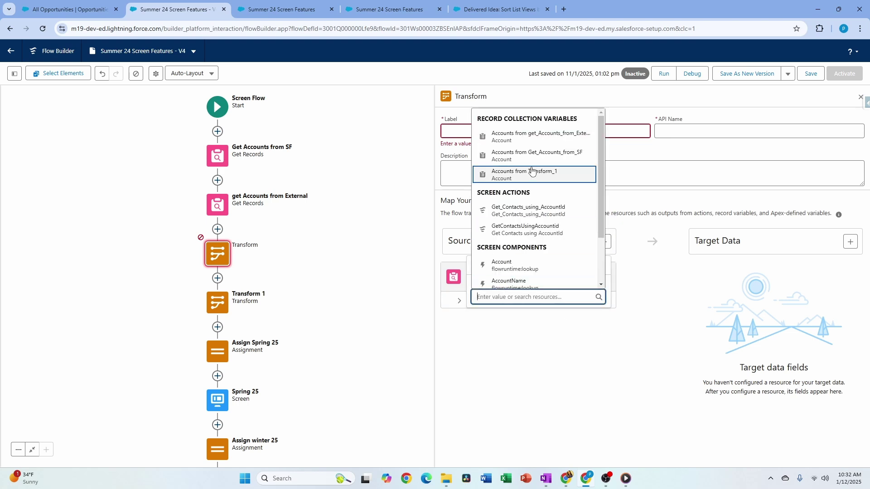
left_click(446, 346)
left_click(459, 300)
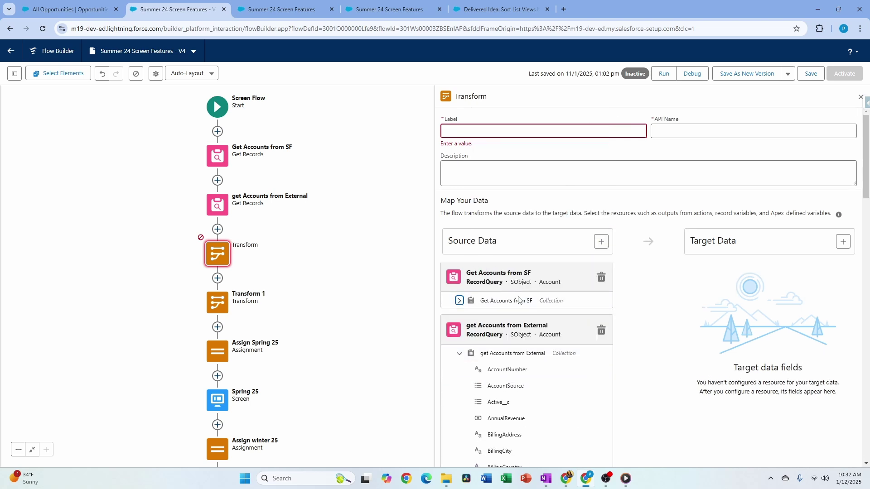
- Create a target data resource holding a collection of Account records, and label the Transform element Transform Test
left_click(843, 242)
left_click(755, 264)
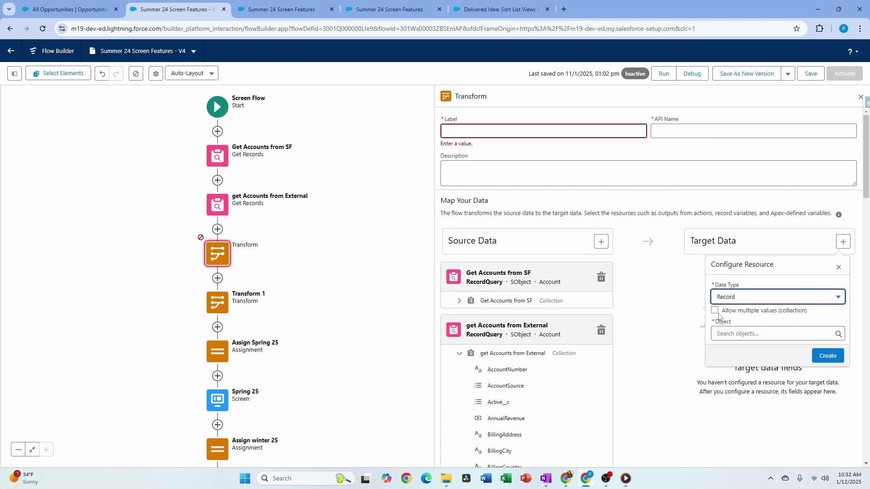
left_click(716, 328)
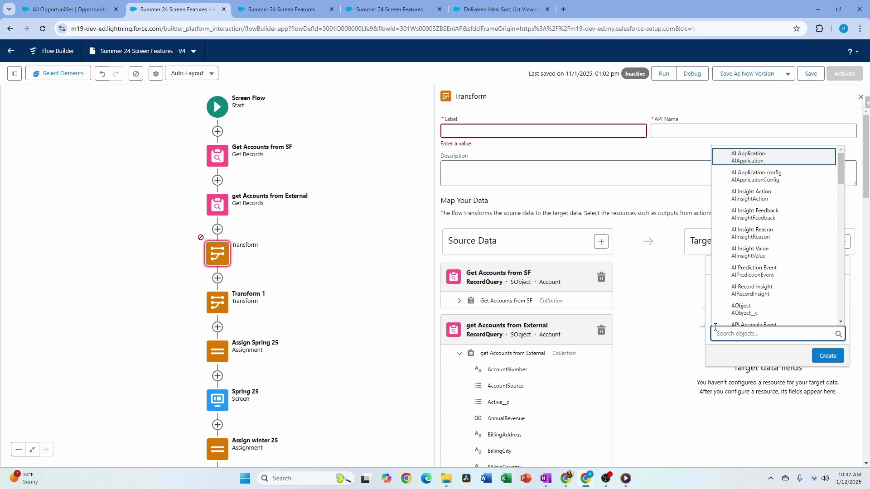
left_click(716, 328)
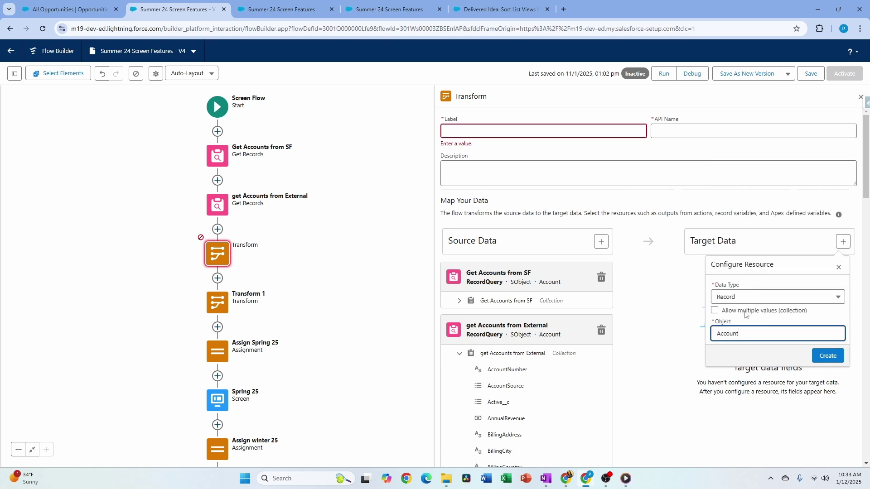
left_click(715, 311)
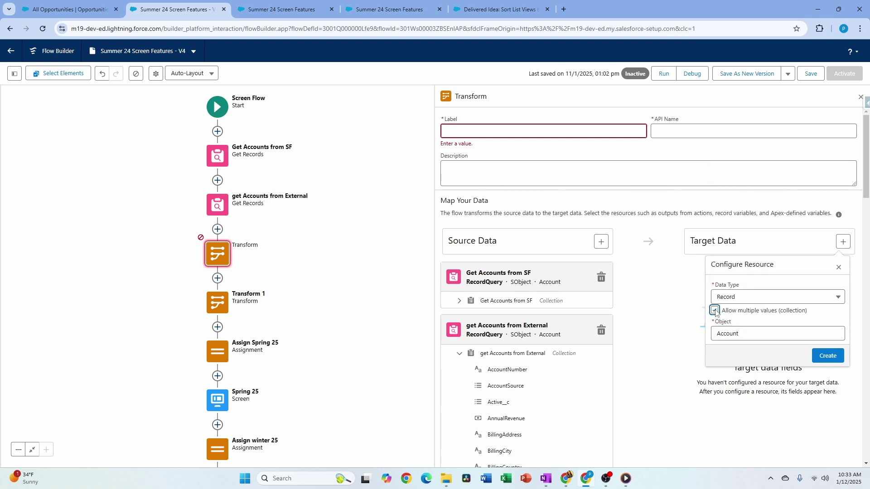
left_click(820, 357)
left_click(559, 131)
type("Transform Test")
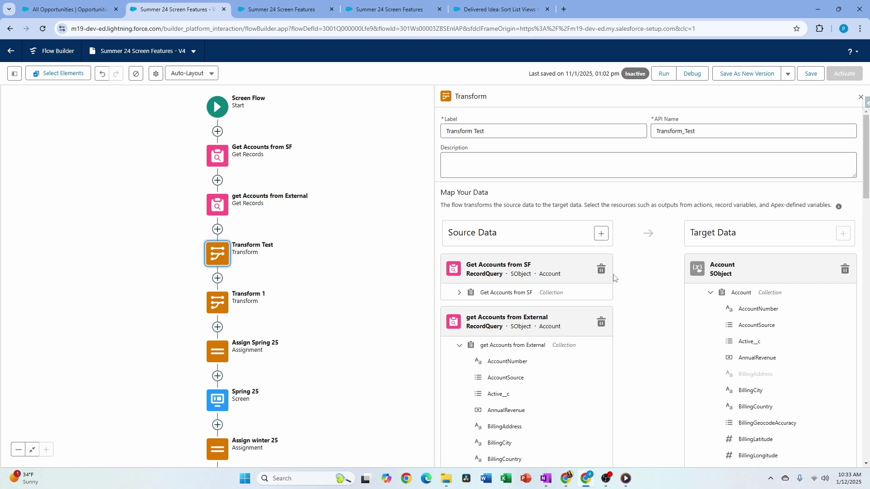
- Start a Join transformation by mapping the Get Accounts from SF and get Accounts from External collections to the Account target collection
mouse_move(594, 300)
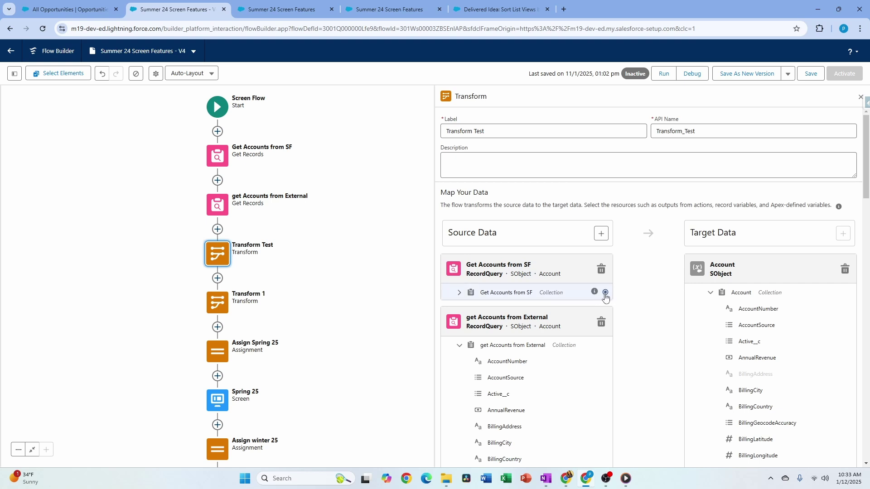
left_click(605, 293)
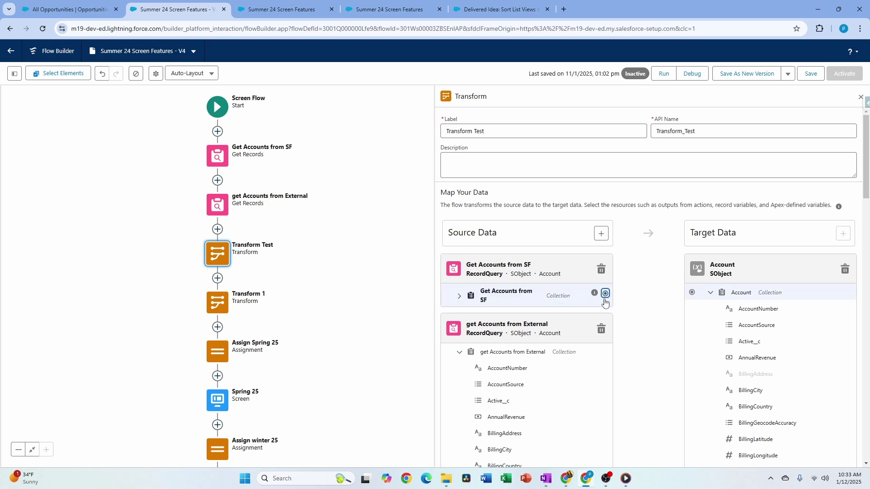
left_click(692, 293)
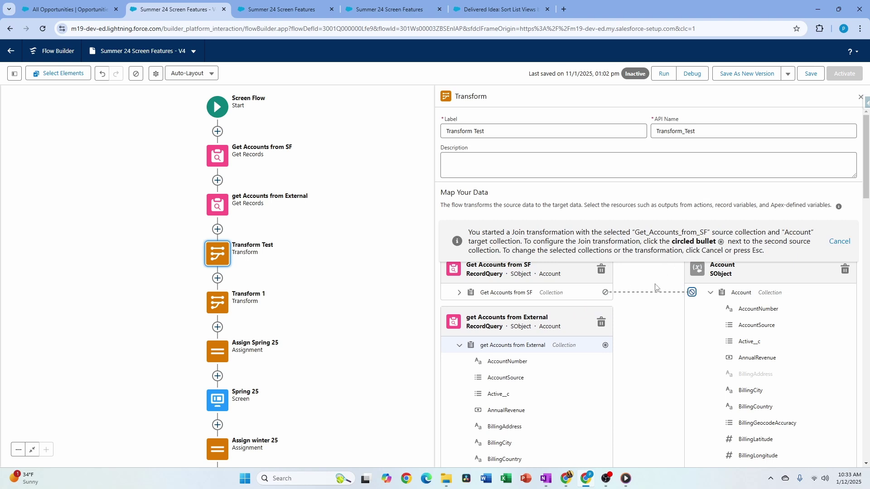
left_click(605, 345)
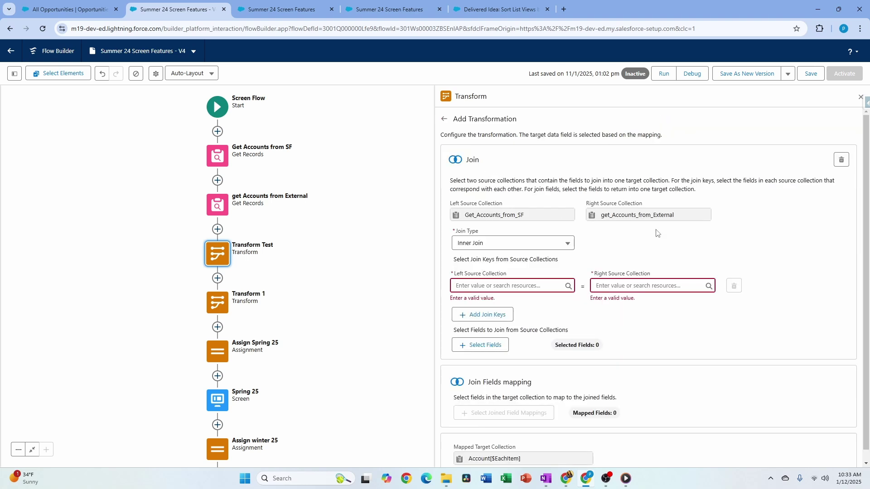
- Review the join type options, keep Inner Join, and match the two source collections on the Id field
left_click(509, 246)
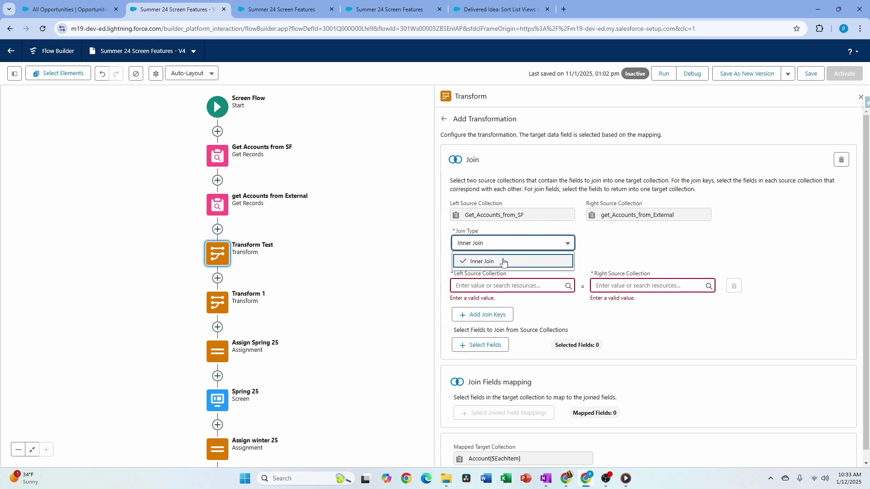
left_click(480, 229)
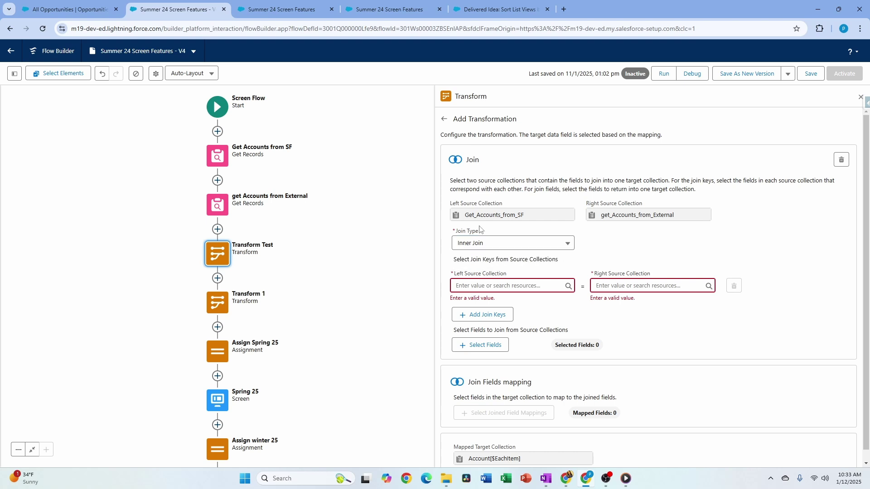
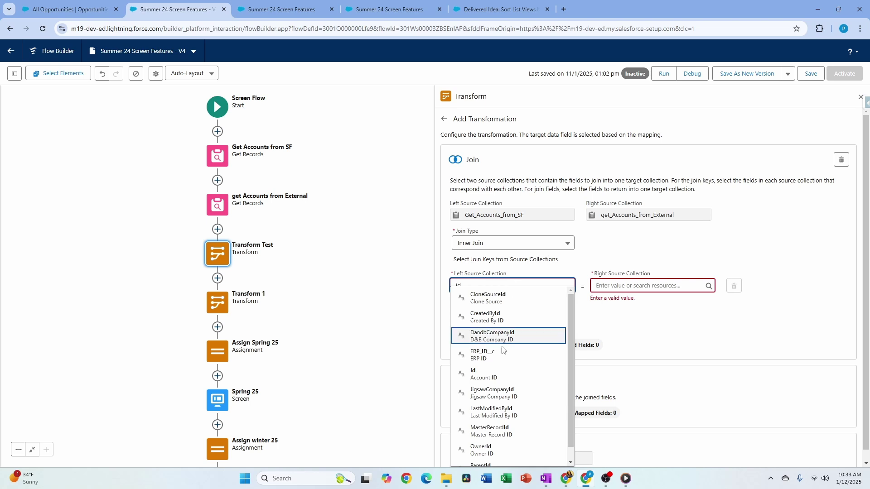
left_click(496, 371)
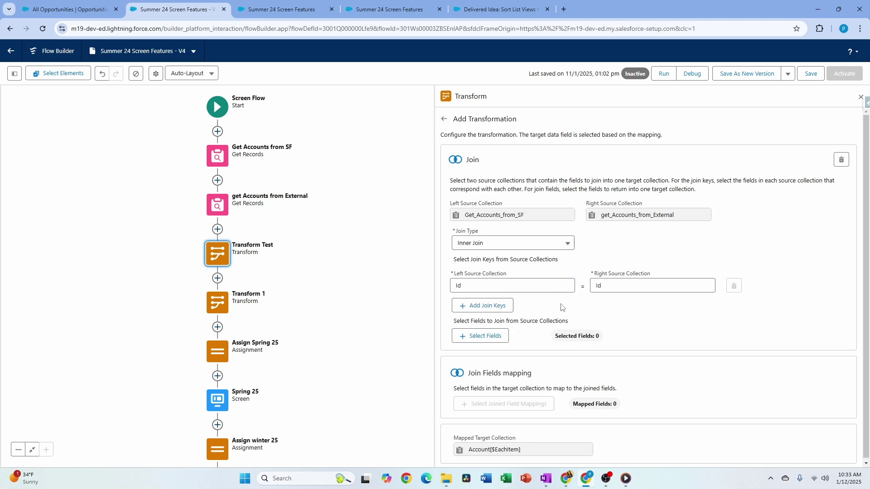
- Select AccountSource, Active__c and Name from the Get_Accounts_from_SF collection as fields for the join
left_click(481, 336)
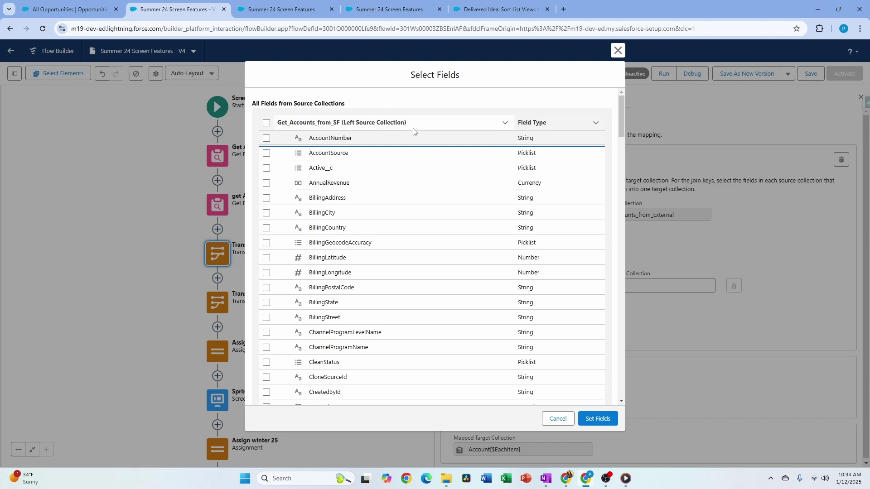
left_click(266, 153)
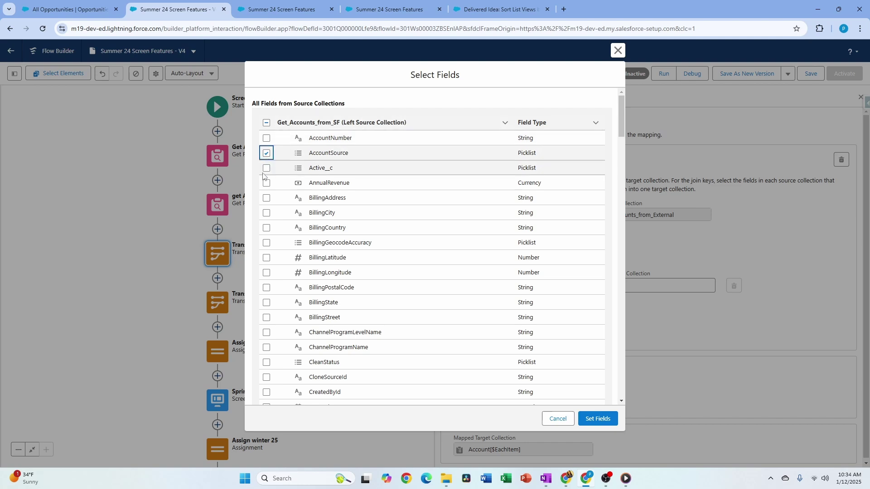
left_click(266, 168)
scroll(335, 348, "down", 4)
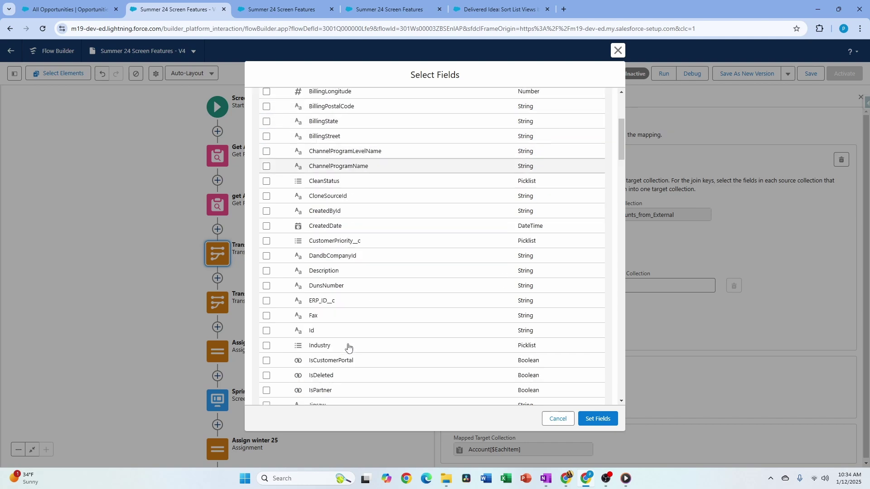
scroll(348, 347, "down", 6)
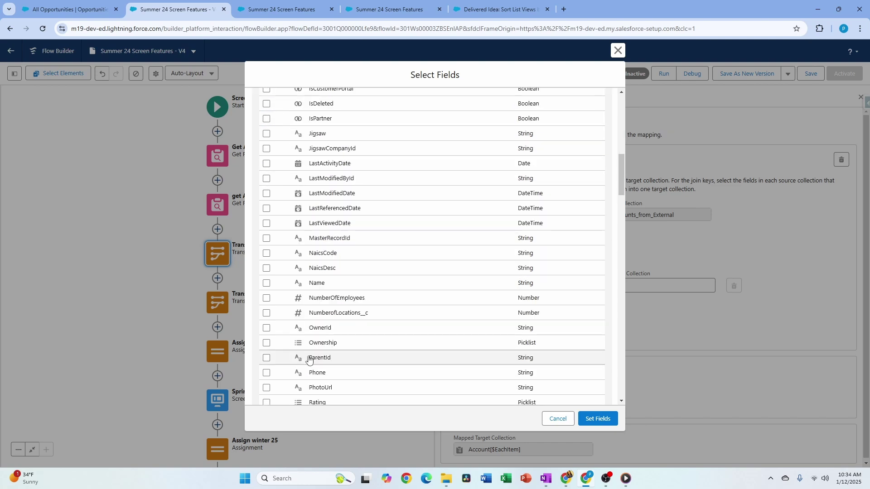
left_click(266, 283)
scroll(330, 359, "down", 4)
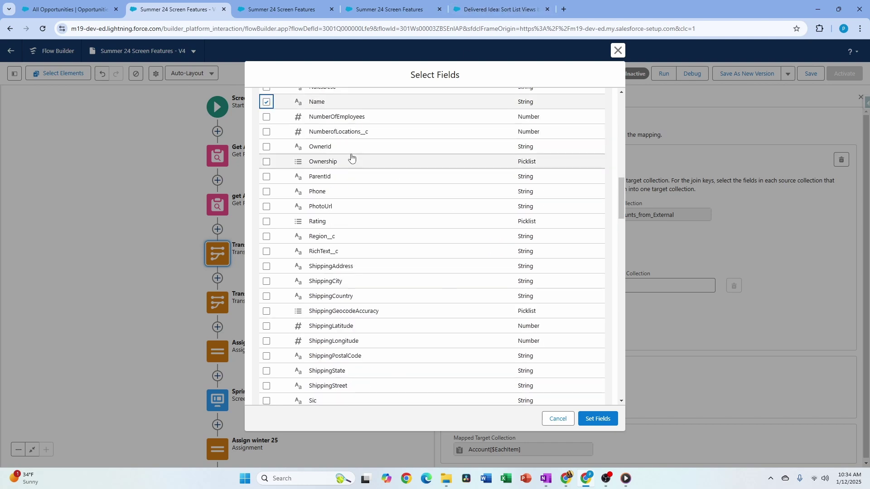
scroll(453, 272, "down", 10)
left_click(266, 168)
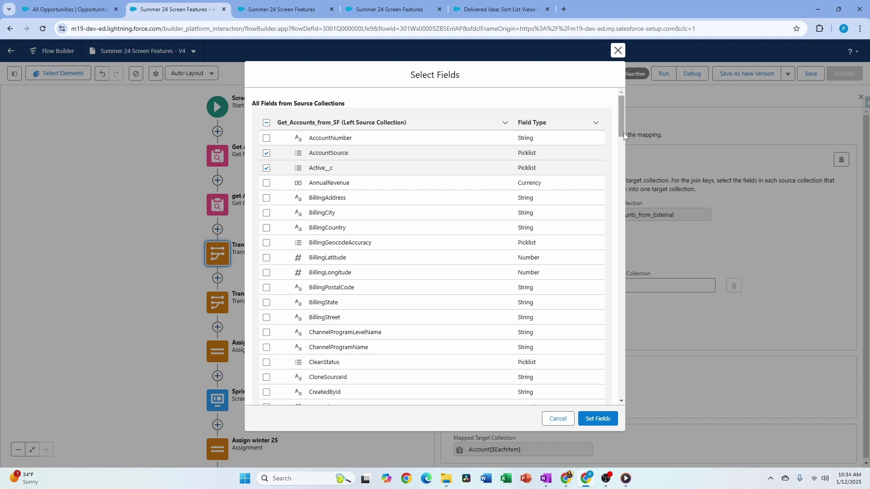
- Select Active__c and AnnualRevenue from get_Accounts_from_External for the join, and deselect Active__c under Get_Accounts_from_SF
left_click_drag(624, 132, 622, 275)
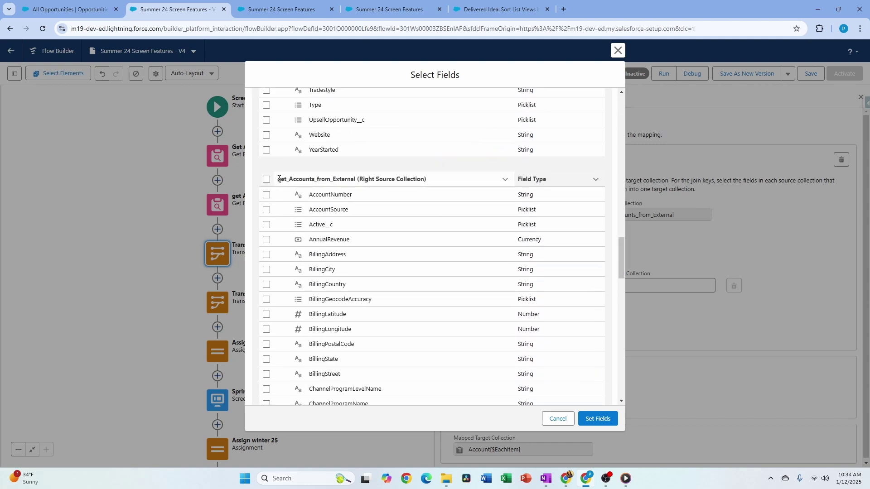
left_click_drag(277, 179, 432, 180)
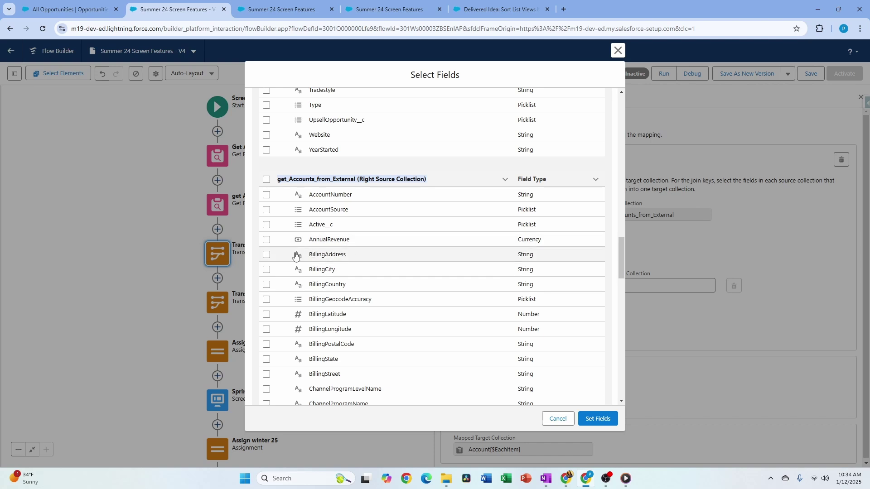
left_click(266, 240)
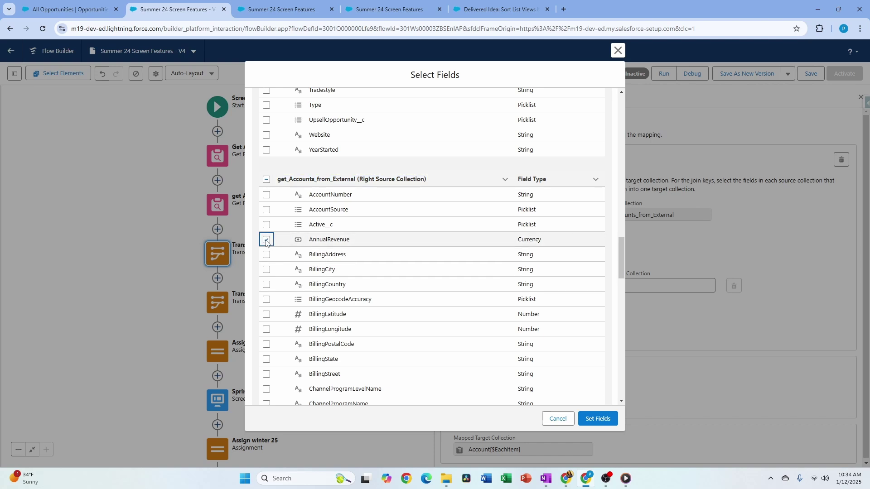
scroll(585, 280, "down", 8)
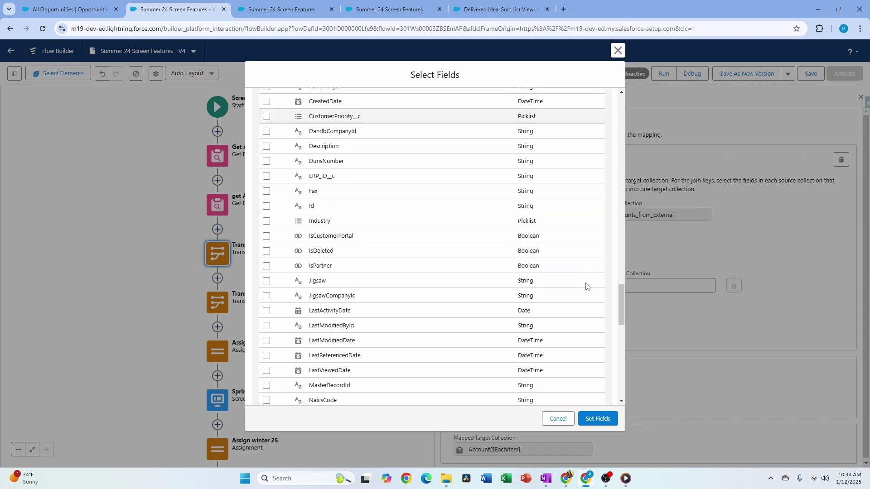
scroll(586, 286, "down", 8)
scroll(586, 286, "up", 20)
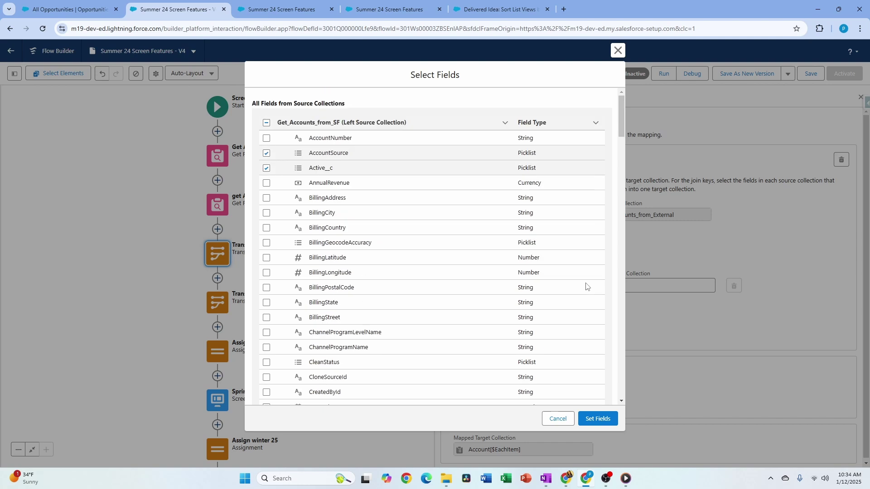
left_click(266, 168)
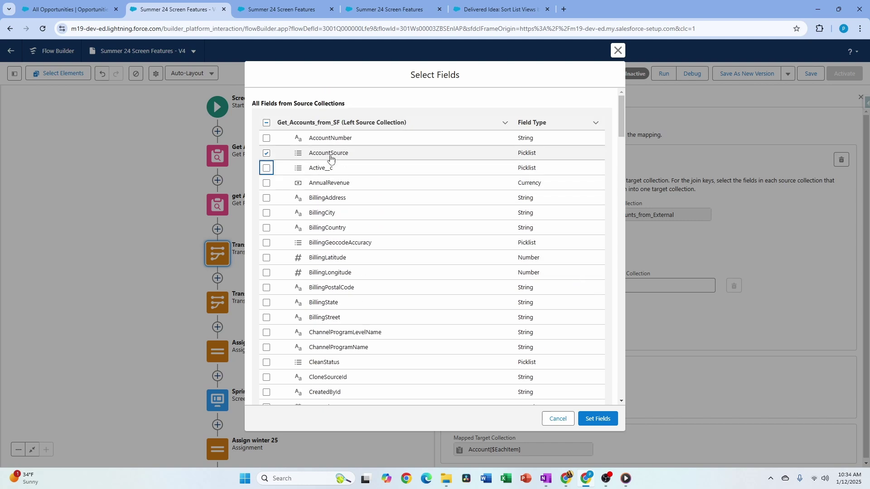
- Add BillingCity from get_Accounts_from_External to the join fields and apply the field selection
scroll(344, 334, "down", 3)
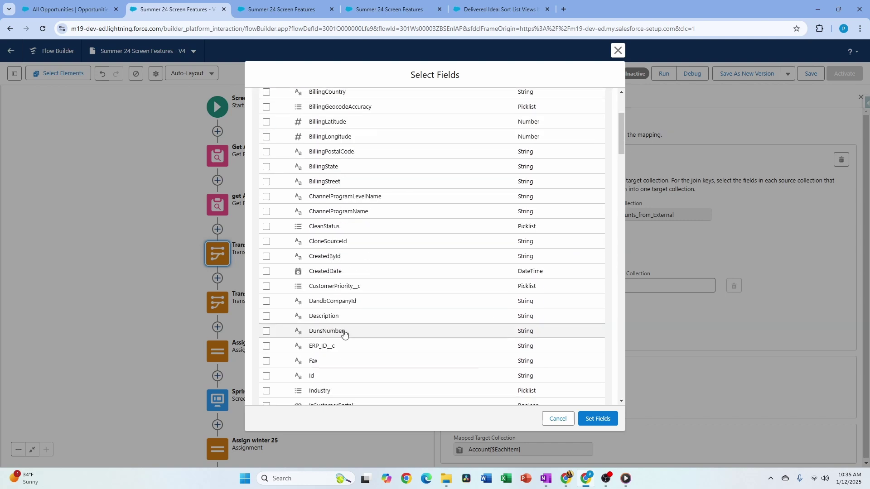
scroll(345, 334, "down", 20)
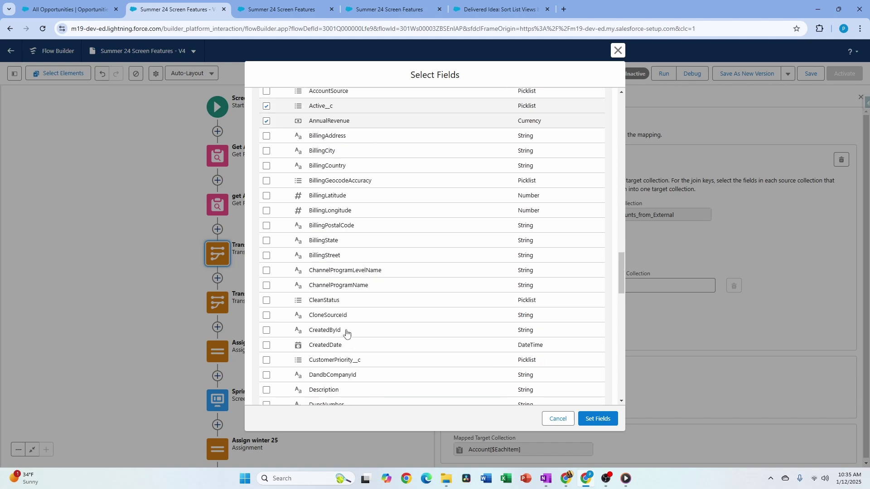
scroll(346, 334, "up", 2)
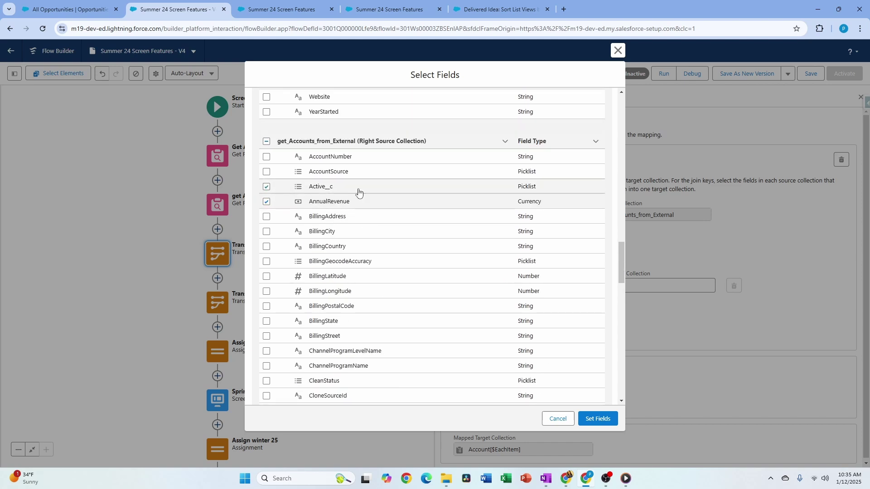
left_click(267, 232)
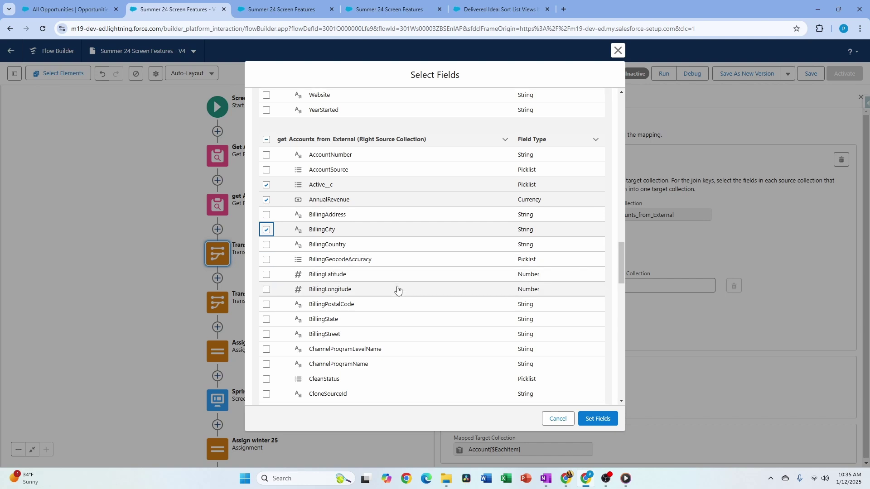
scroll(397, 289, "down", 4)
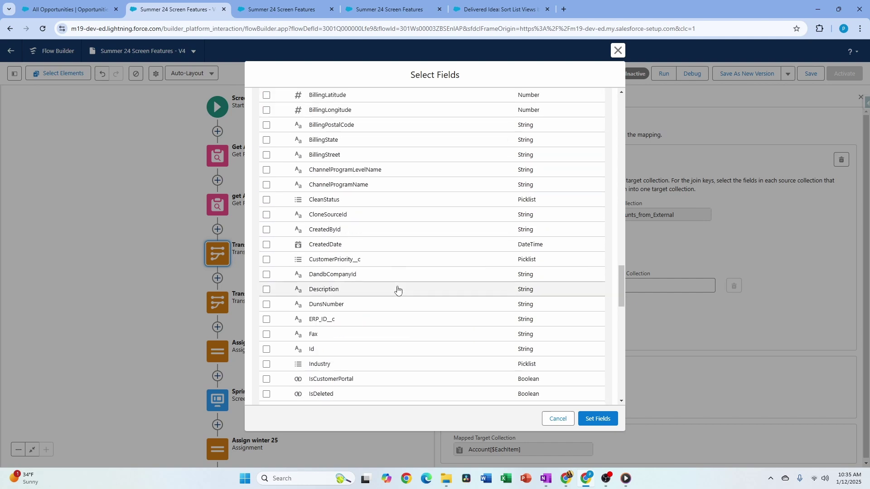
scroll(398, 290, "down", 15)
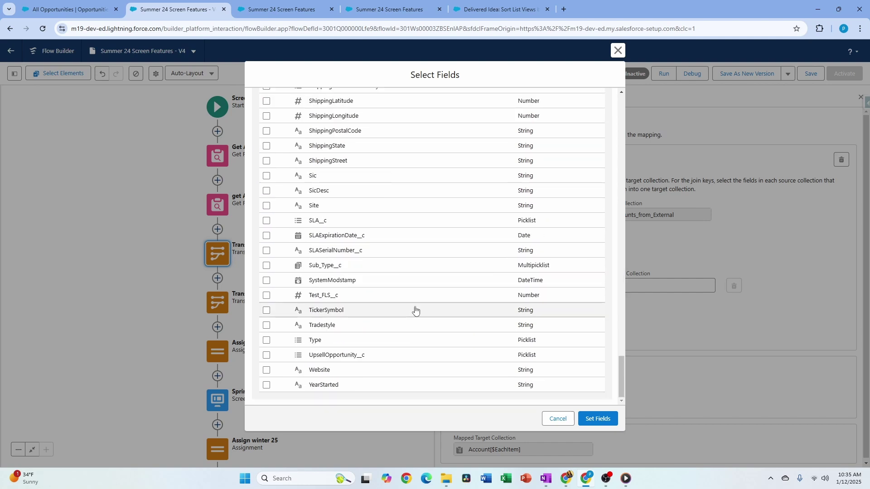
left_click(599, 419)
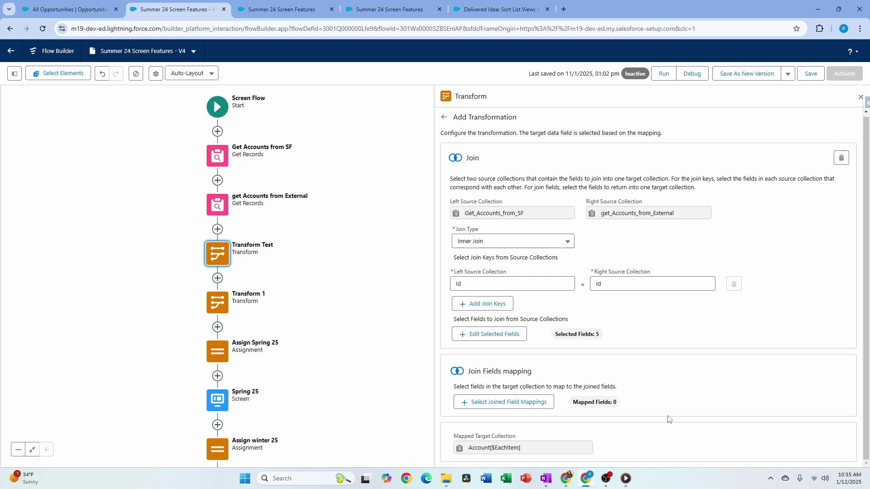
- Start the joined field mappings and map the AccountSource source field to Account Source in the target Account collection
left_click(486, 401)
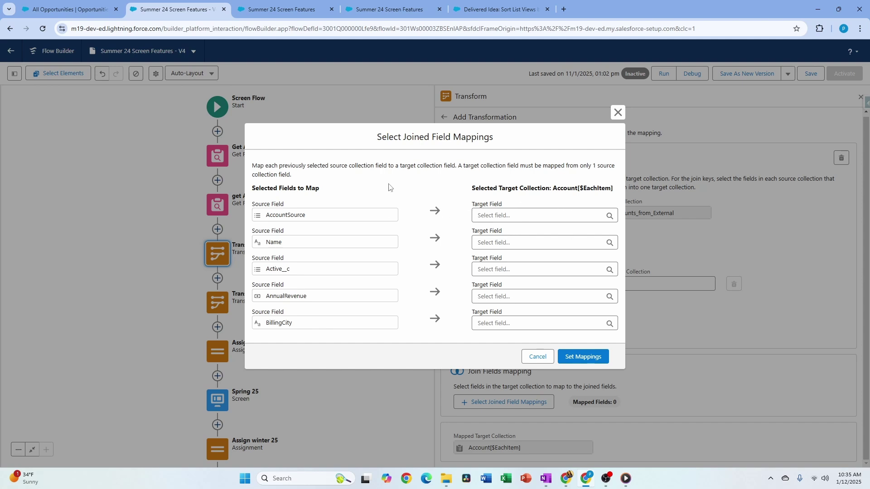
left_click(498, 216)
left_click(503, 263)
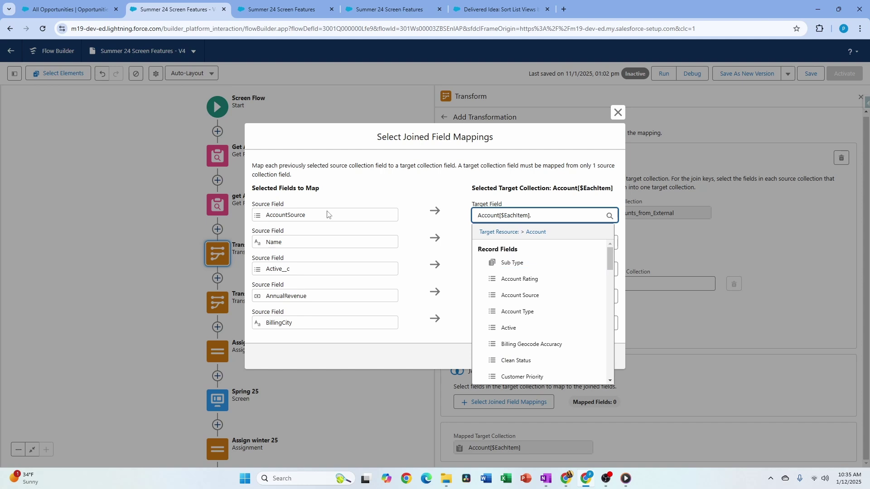
left_click(542, 295)
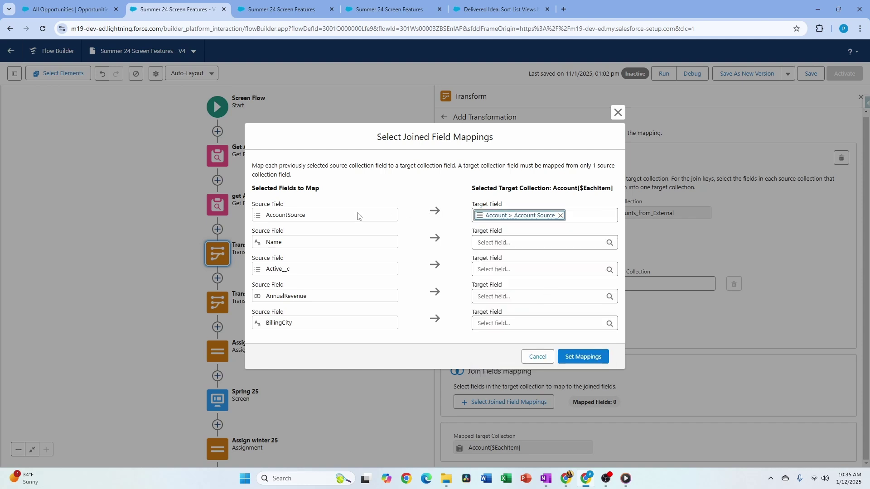
- Map Name, Active__c, AnnualRevenue and BillingCity to target Account fields, apply the mappings and save the flow
left_click(514, 245)
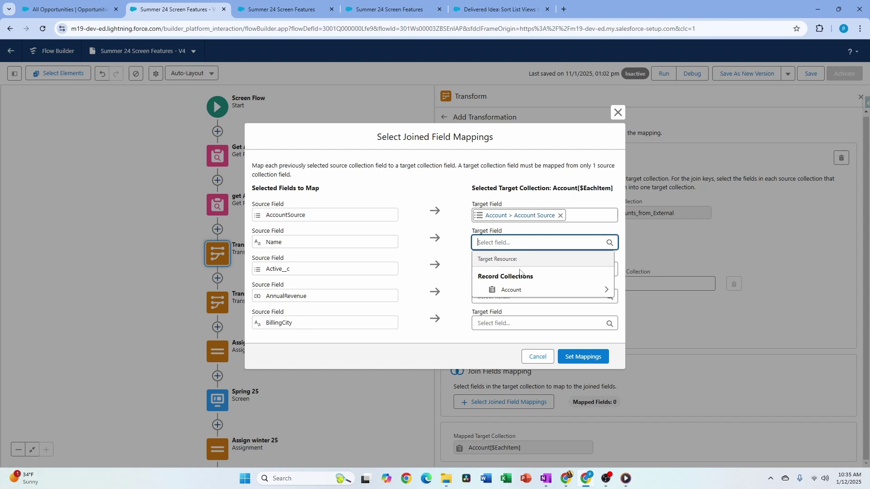
left_click(526, 296)
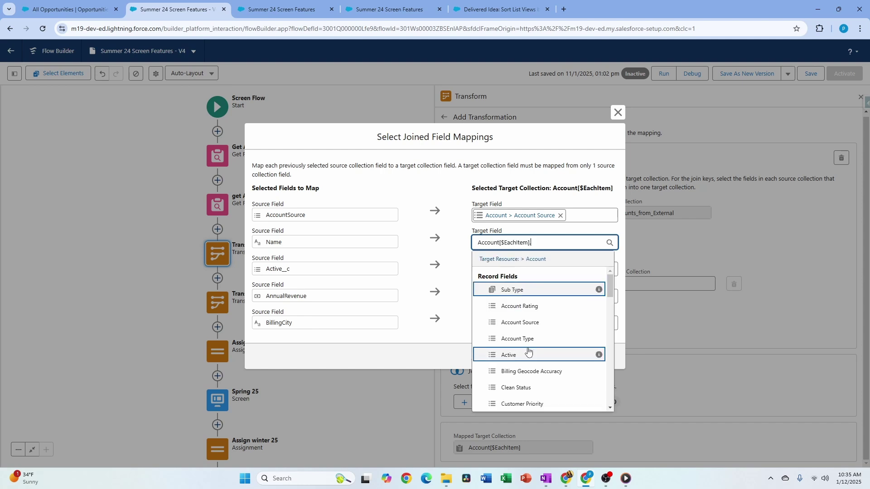
scroll(529, 352, "down", 15)
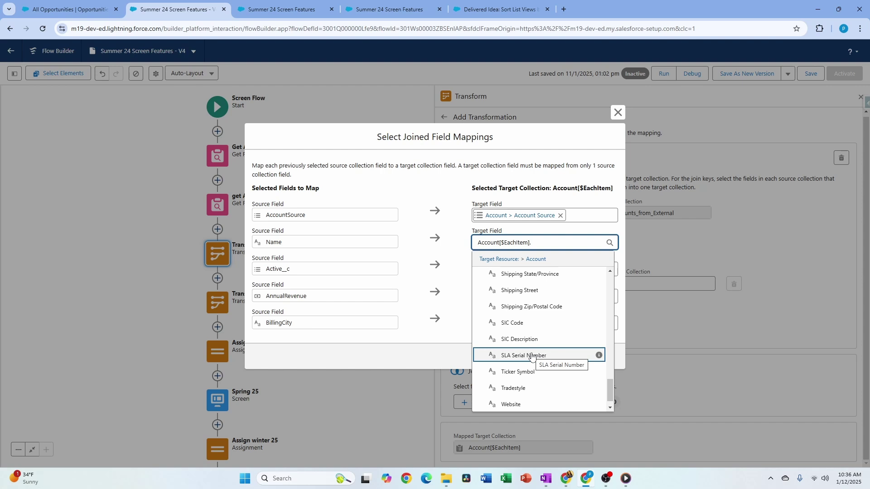
left_click(533, 358)
left_click(585, 356)
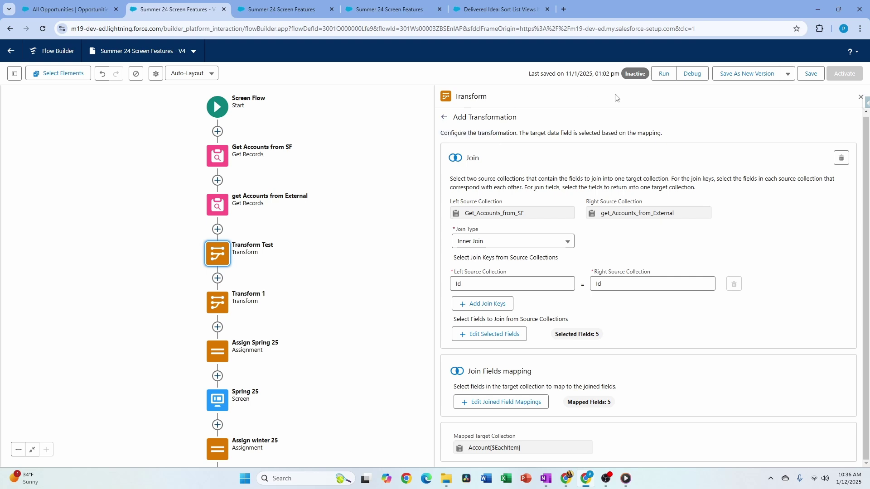
left_click(820, 79)
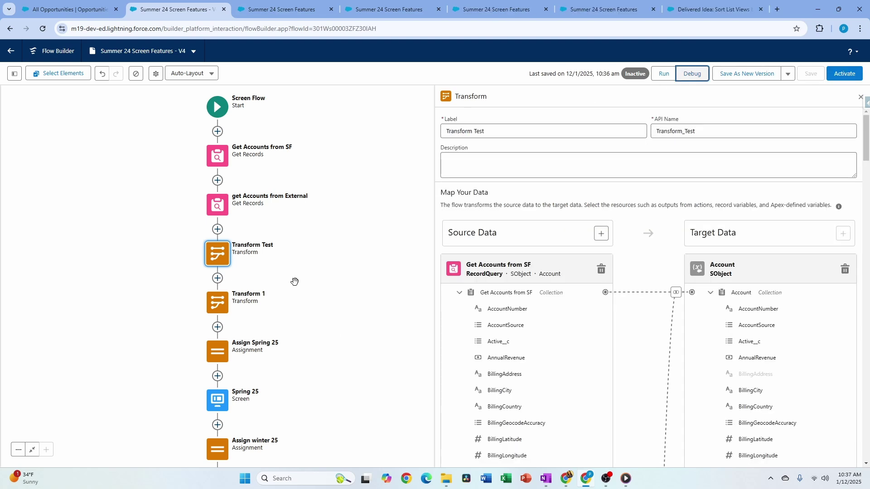
- Add a screen after Transform Test containing a Data Table component, and open the table's source collection choices
left_click(217, 278)
left_click(199, 348)
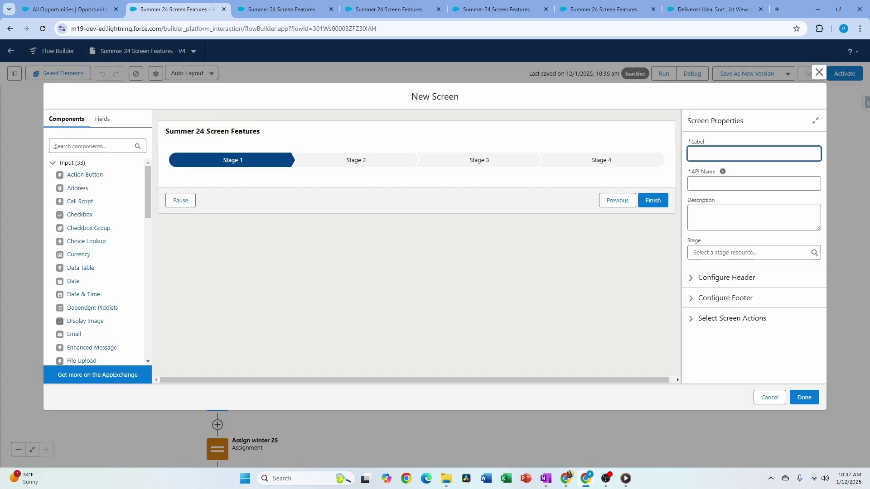
left_click(72, 148)
type("data")
left_click_drag(80, 213, 199, 183)
left_click(721, 178)
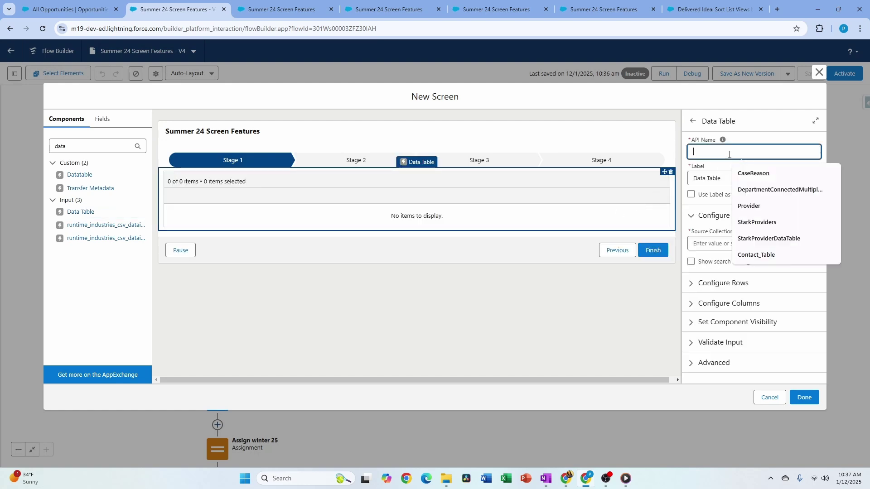
left_click(725, 239)
left_click(713, 248)
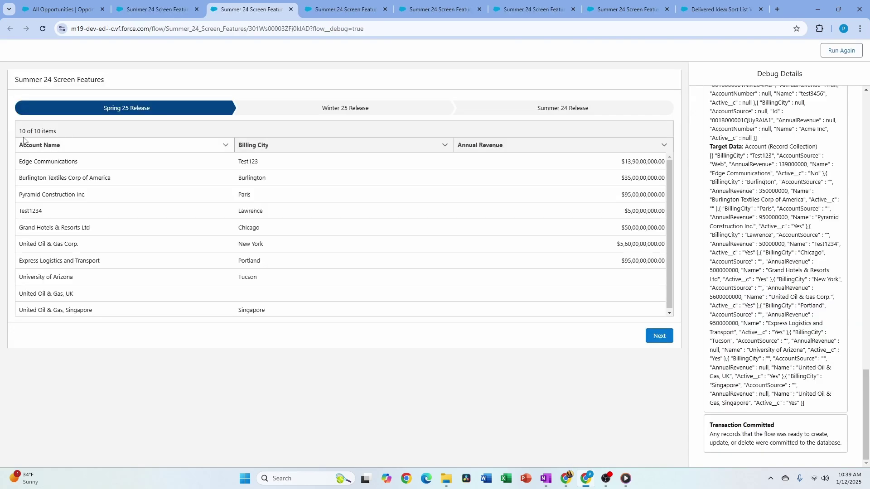
- Examine the data table's item count in the flow debug run and both source collections listed under Transform Test
left_click_drag(18, 131, 71, 132)
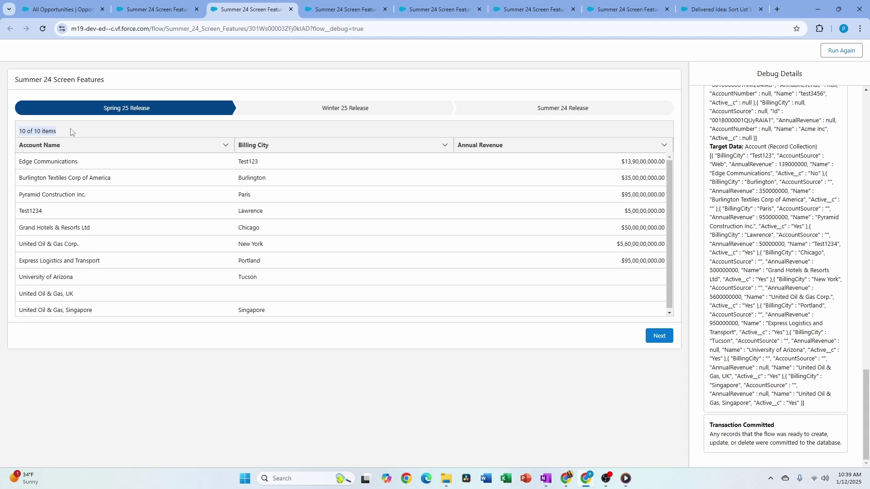
left_click(867, 98)
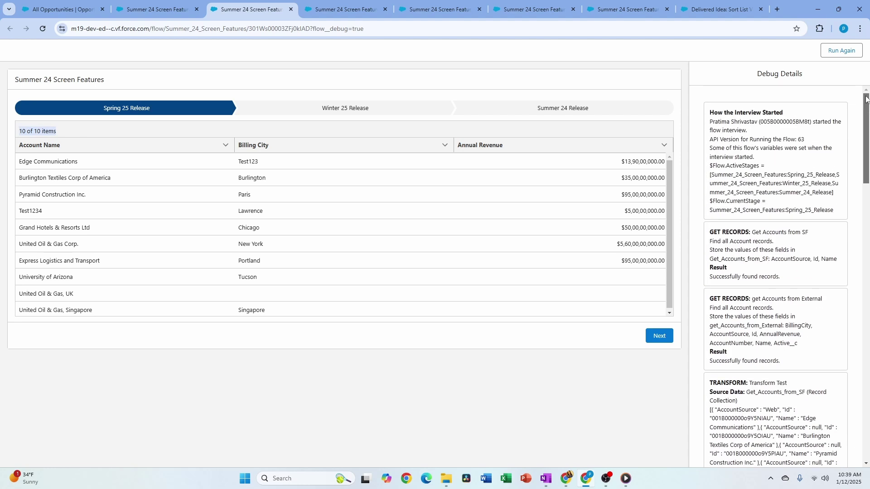
scroll(724, 242, "down", 4)
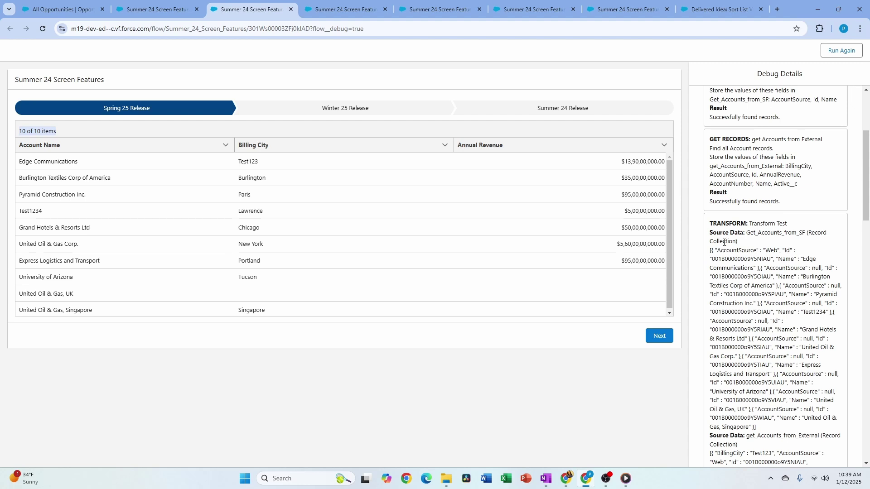
left_click_drag(746, 231, 826, 337)
left_click_drag(753, 428, 703, 235)
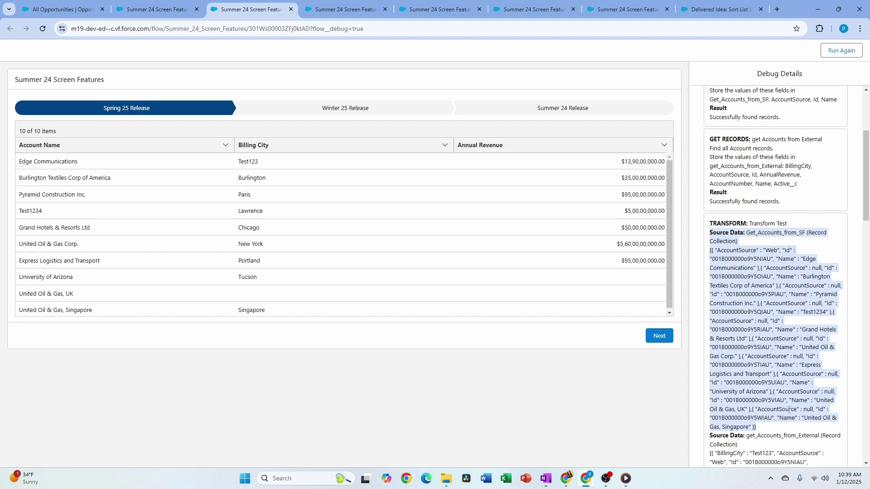
scroll(789, 410, "down", 5)
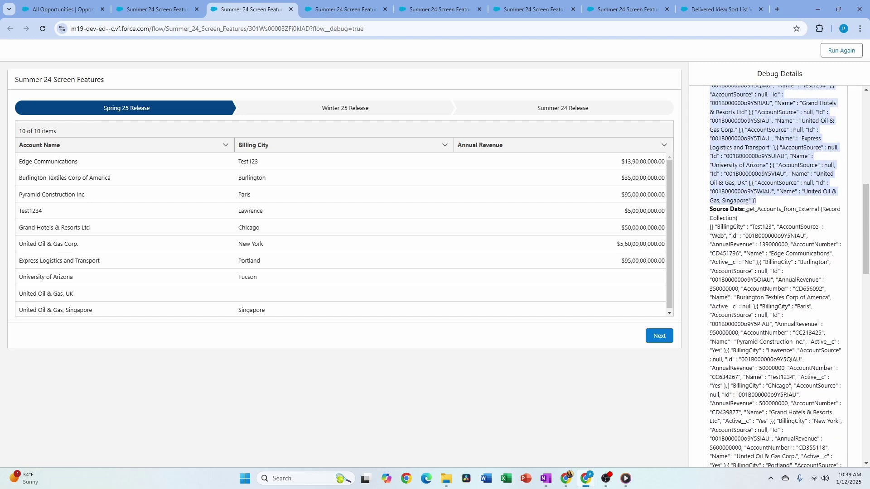
left_click_drag(747, 210, 767, 422)
scroll(767, 415, "up", 3)
scroll(768, 410, "down", 15)
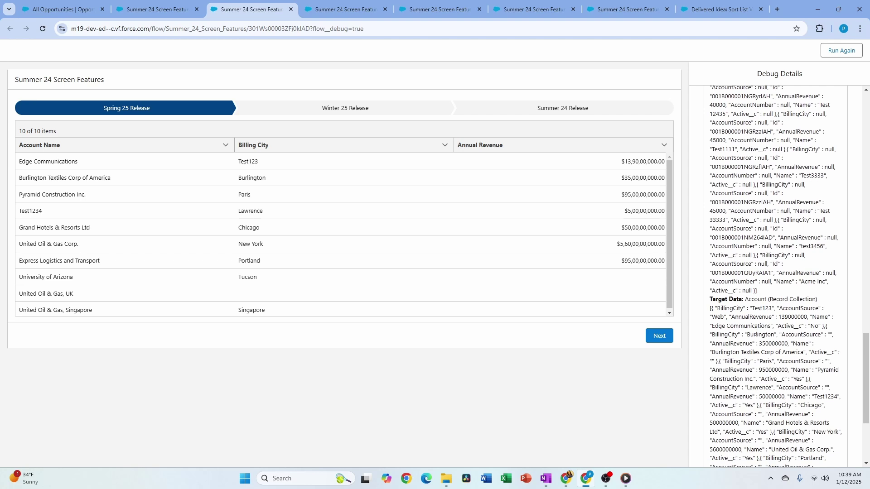
- Review the joined Account target data in the debug details, checking BillingCity, AnnualRevenue and Active__c for Edge Communications
left_click_drag(713, 301, 774, 433)
scroll(774, 426, "up", 3)
scroll(774, 426, "down", 6)
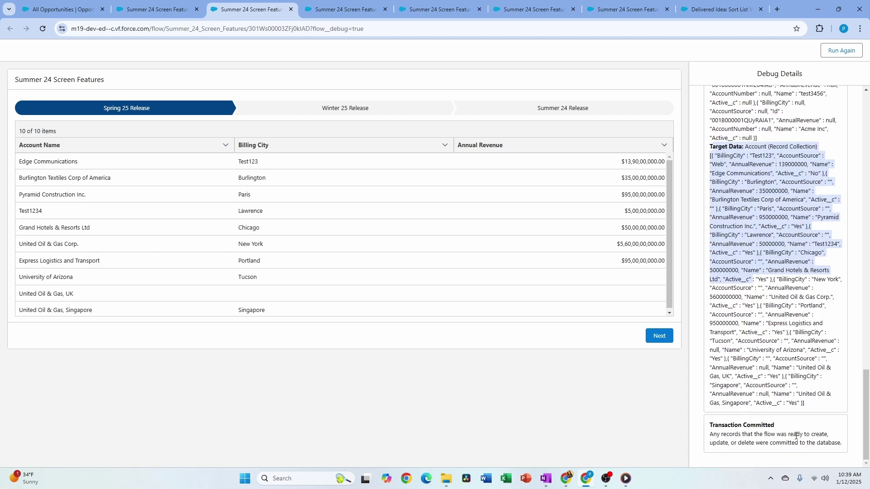
left_click(795, 421)
left_click_drag(807, 405, 712, 146)
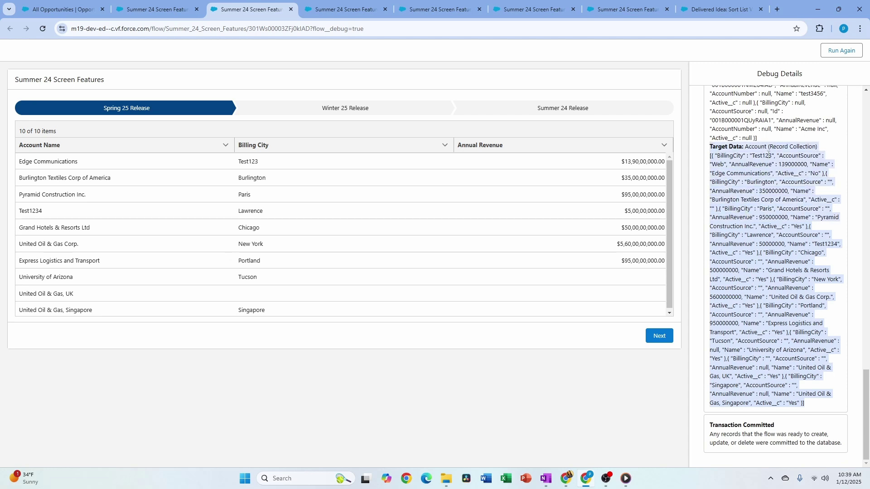
left_click(742, 157)
double_click(758, 155)
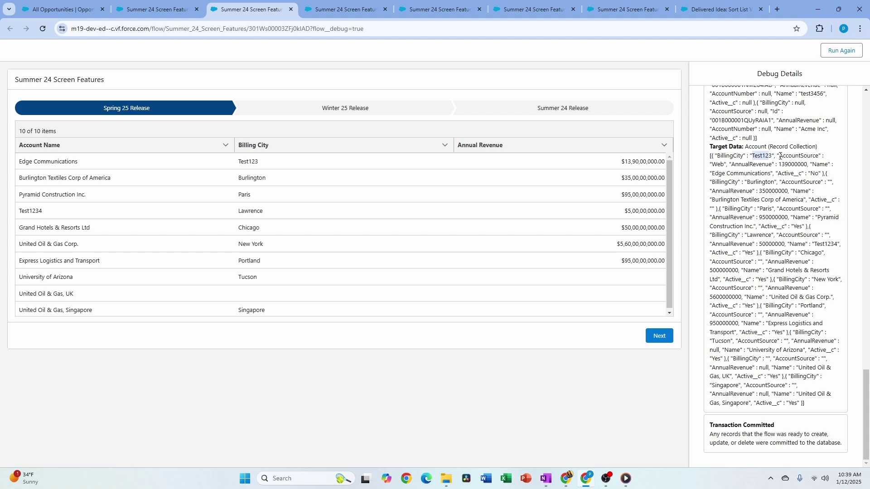
double_click(793, 164)
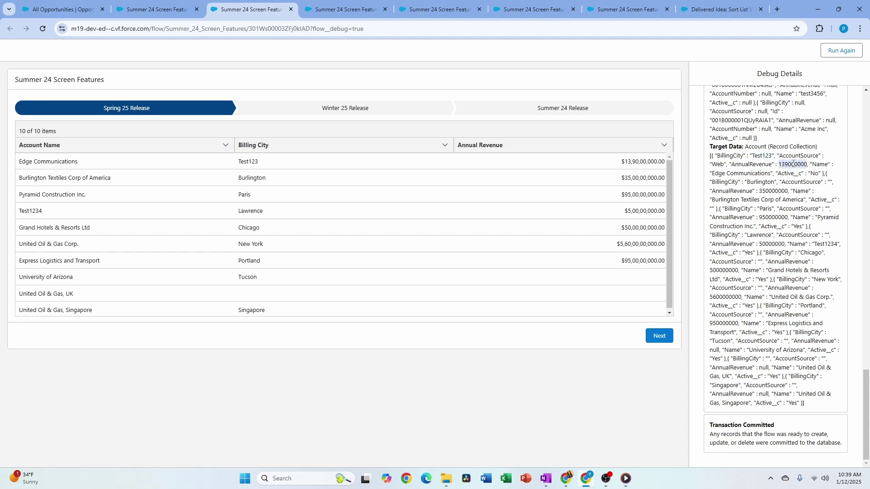
double_click(815, 174)
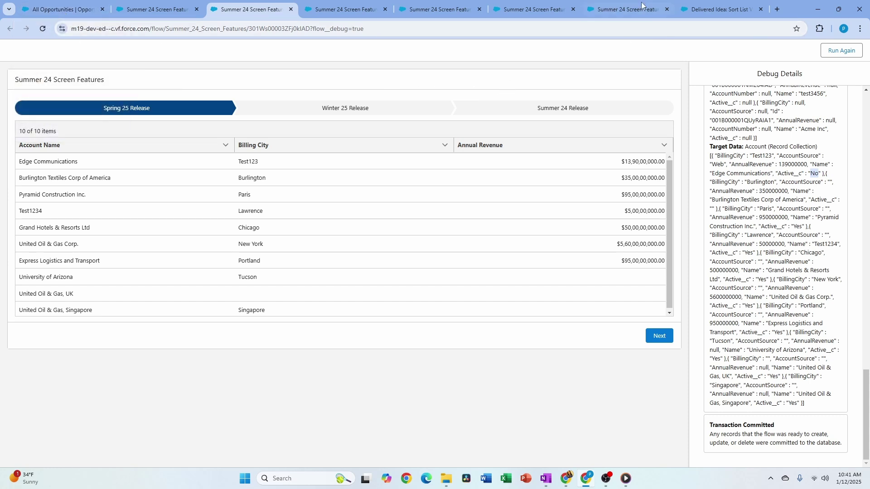
- Return to the Salesforce Spring '25 release notes, collapse the Customization topic and browse the remaining topics in the table of contents
left_click(719, 9)
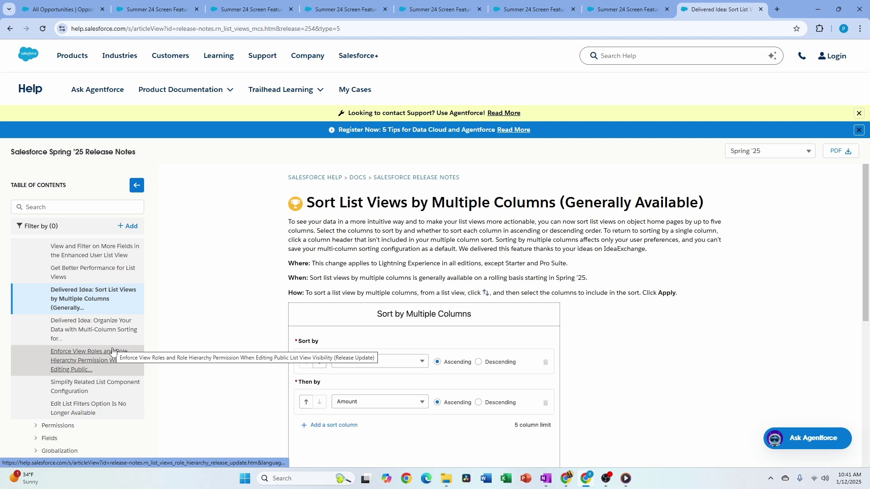
scroll(39, 403, "up", 4)
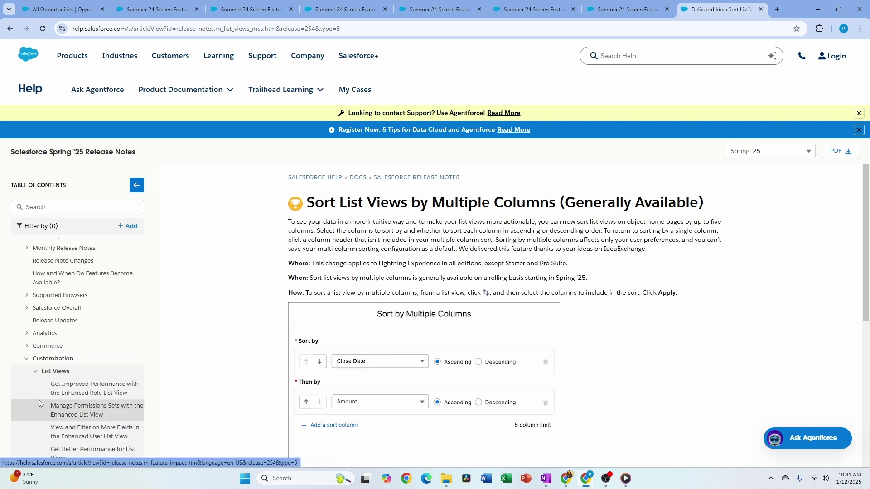
left_click(26, 358)
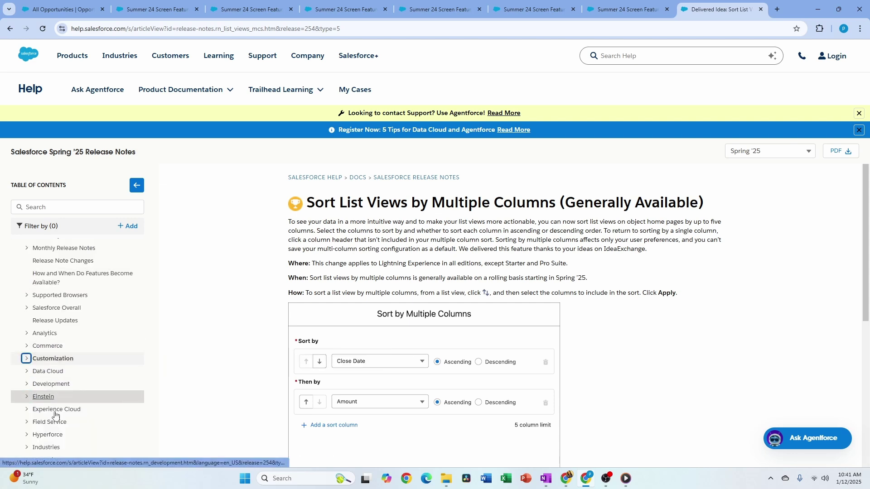
scroll(45, 403, "down", 2)
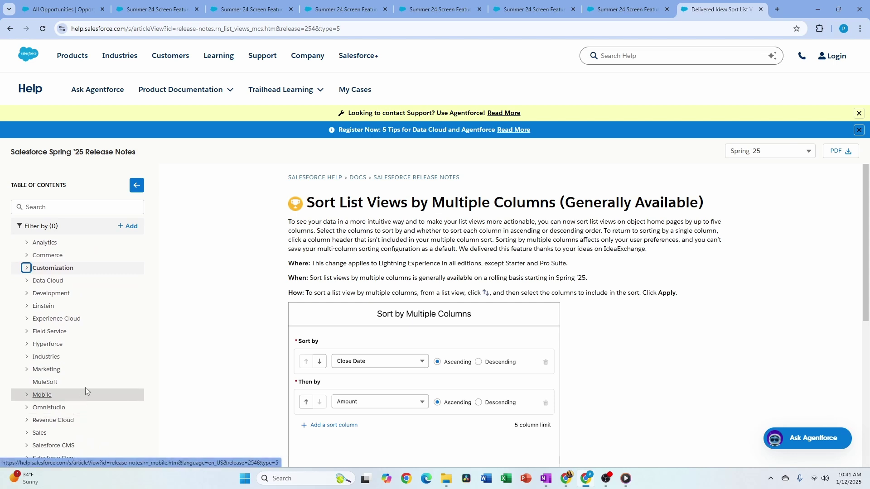
scroll(91, 382, "down", 3)
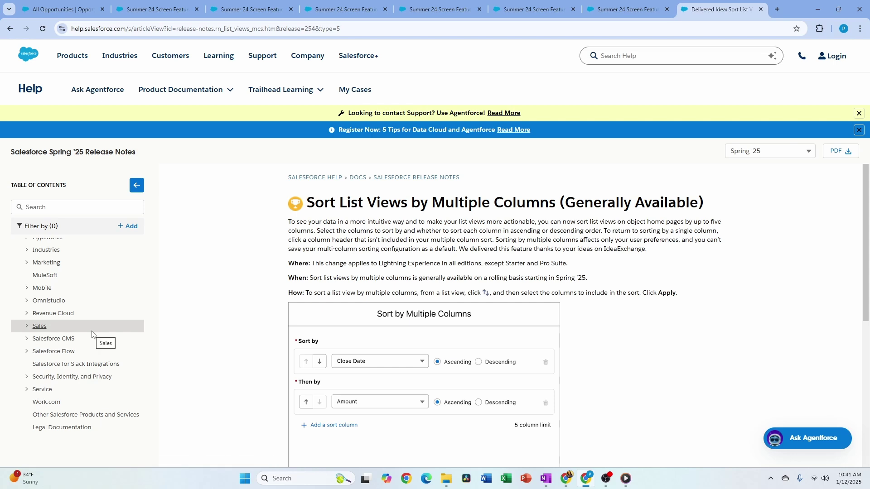